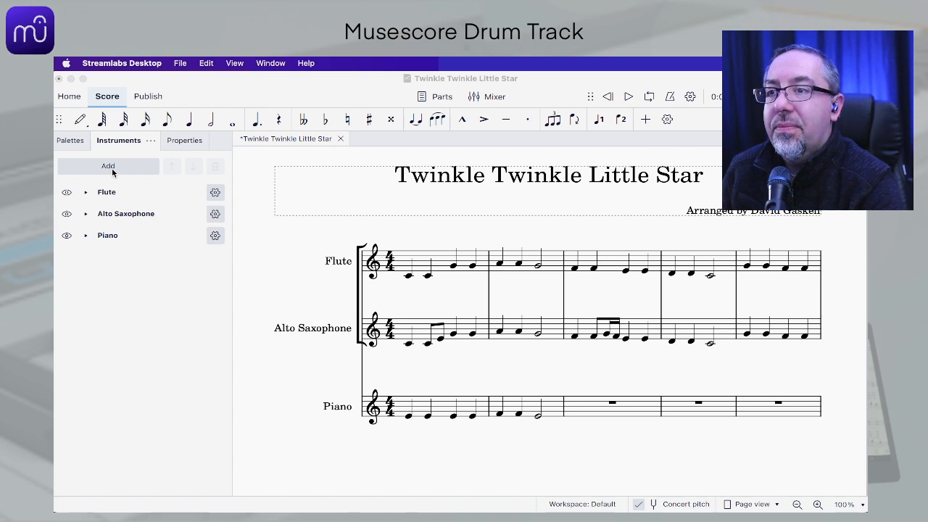
Step: Add a Drumset from the unpitched percussion family to the score's instrument list
click(177, 282)
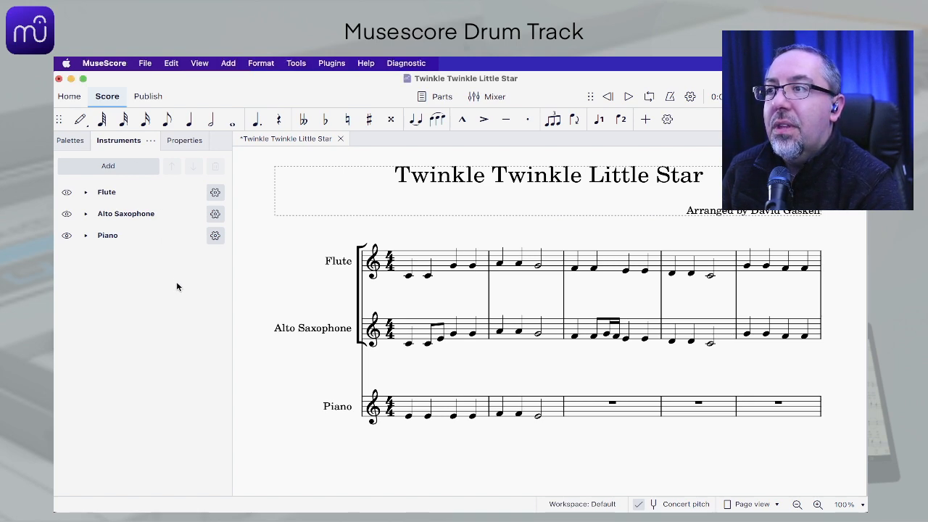
key(i)
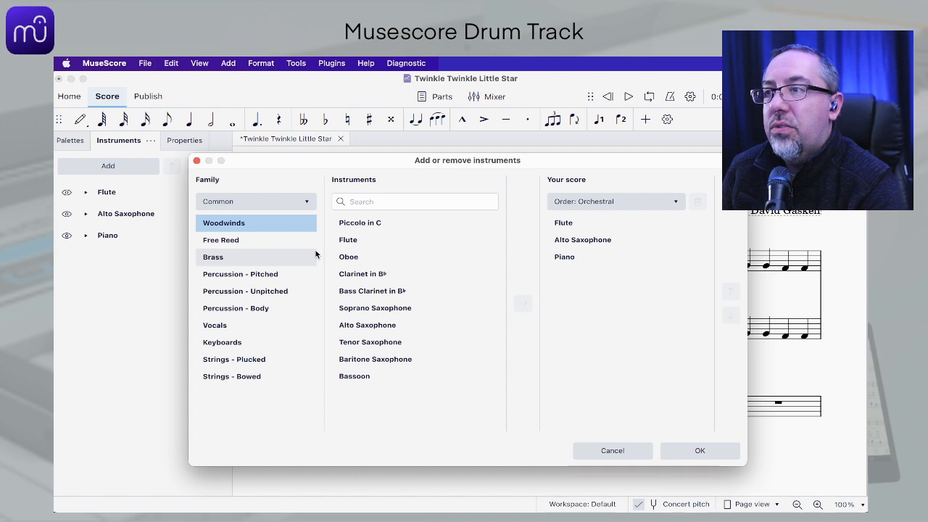
click(265, 294)
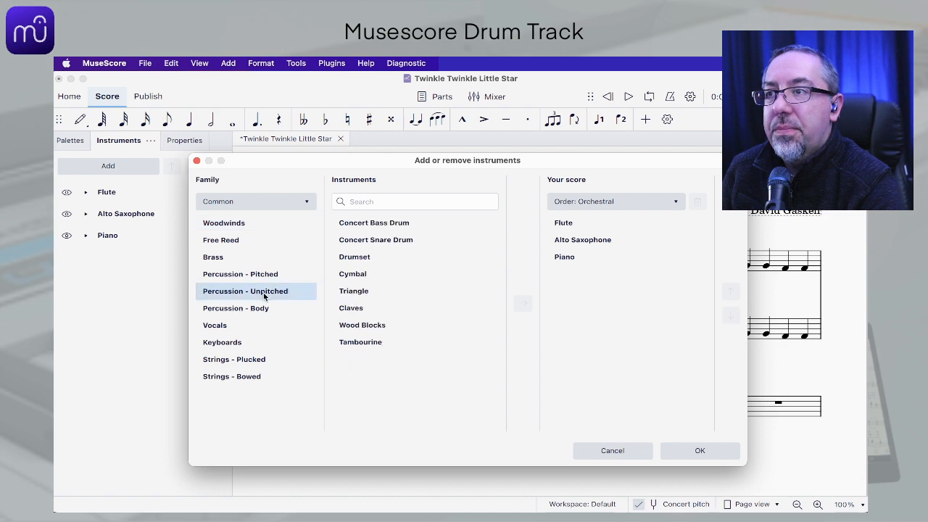
click(375, 258)
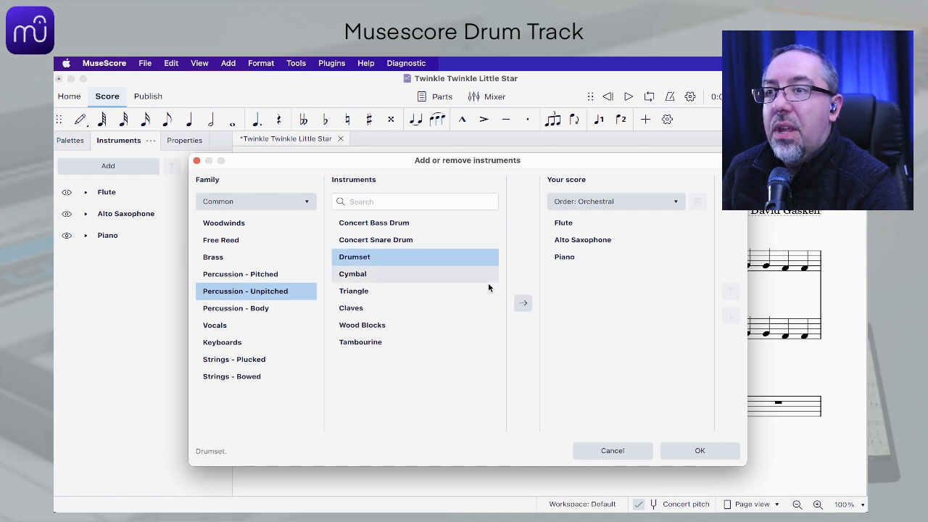
click(521, 302)
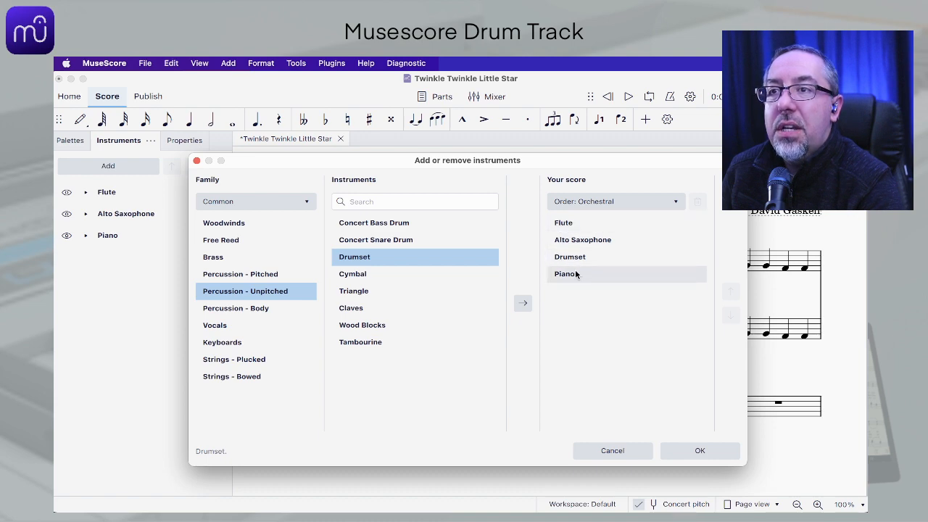
Step: Move the Drumset below the Piano in the score order and apply the instrument changes
click(617, 259)
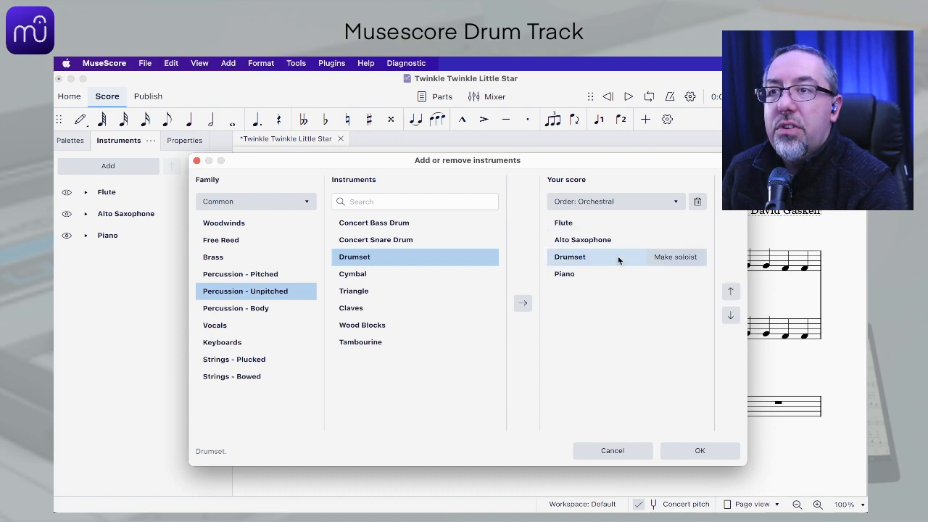
click(731, 317)
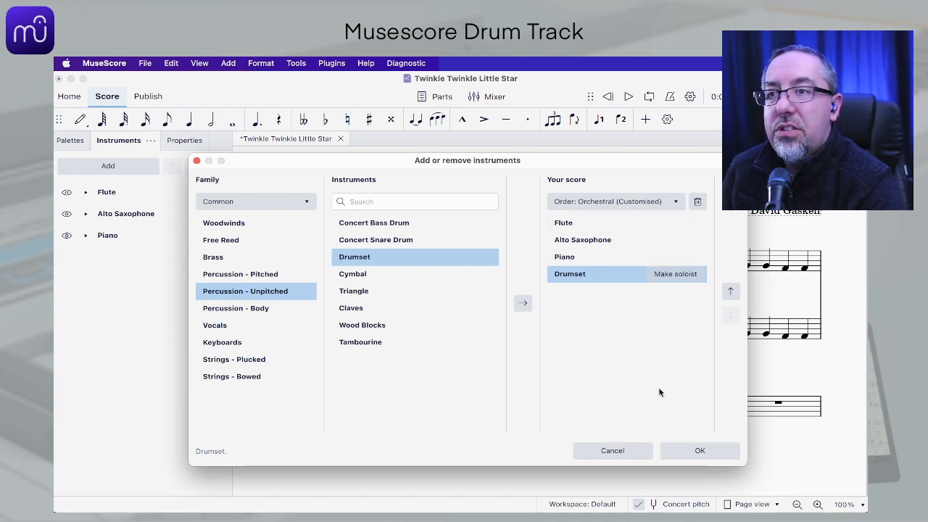
click(699, 453)
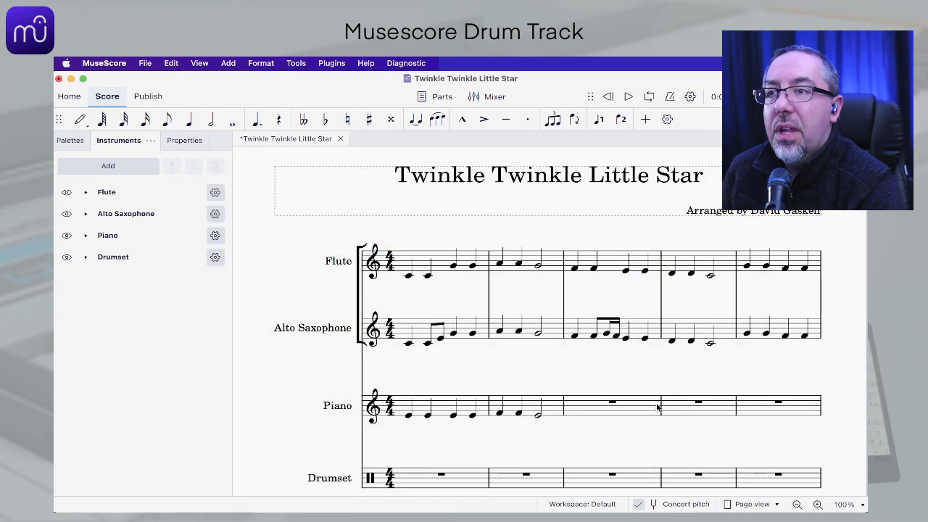
Step: Start default step-time note input at the first bar of the Drumset staff
scroll(658, 408, down, 2)
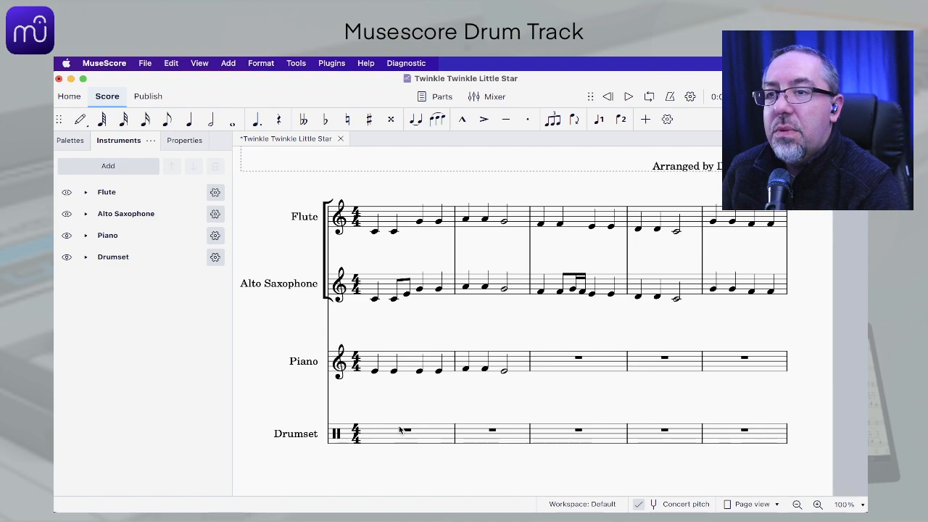
scroll(398, 429, down, 1)
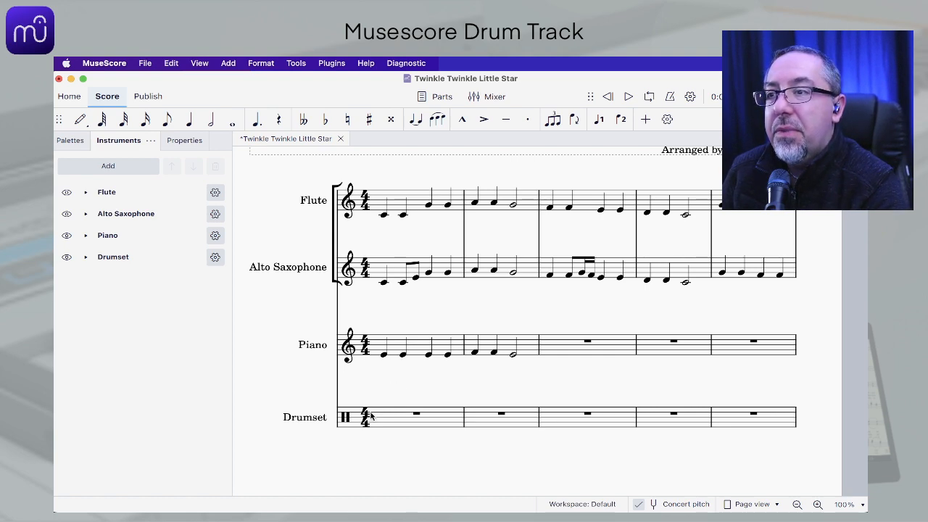
click(394, 419)
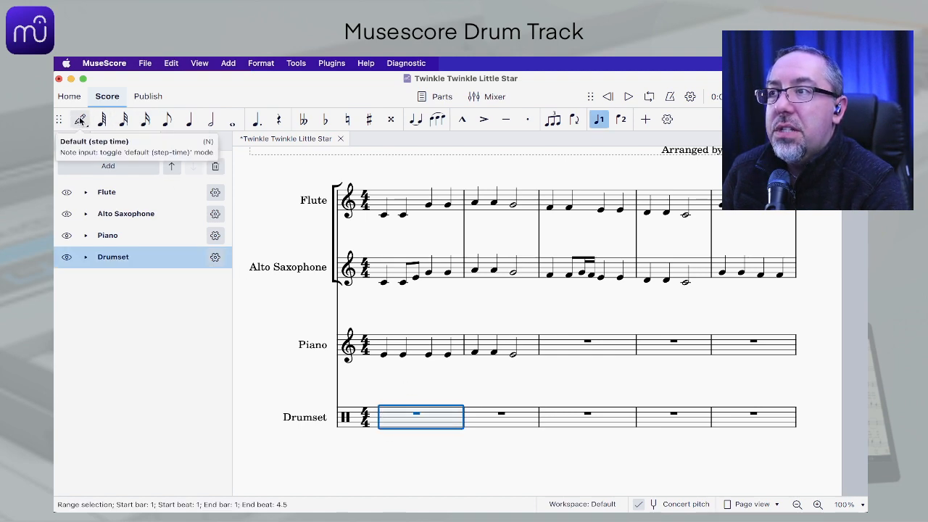
click(81, 121)
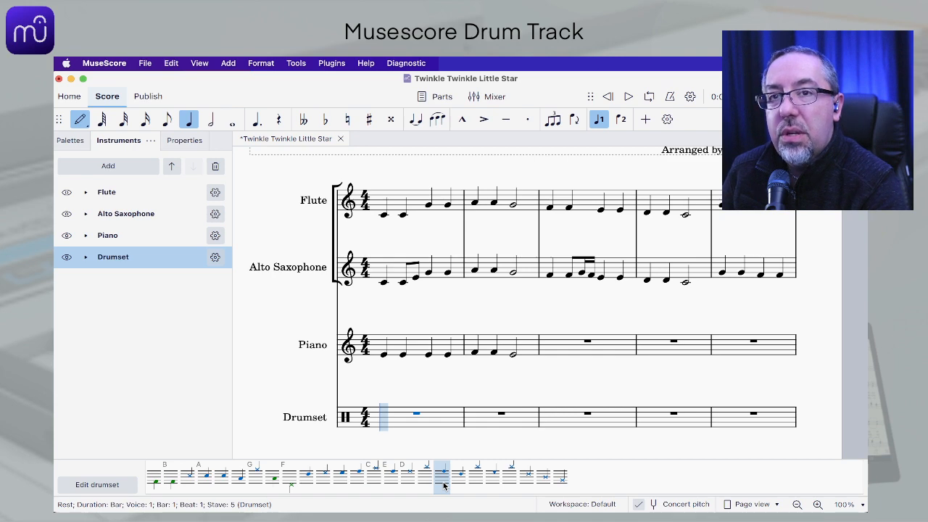
Step: Audition the drumset sounds, including Bass Drum 1, Side Stick, Acoustic Snare, Low Floor Tom and Acoustic Bass Drum
click(155, 479)
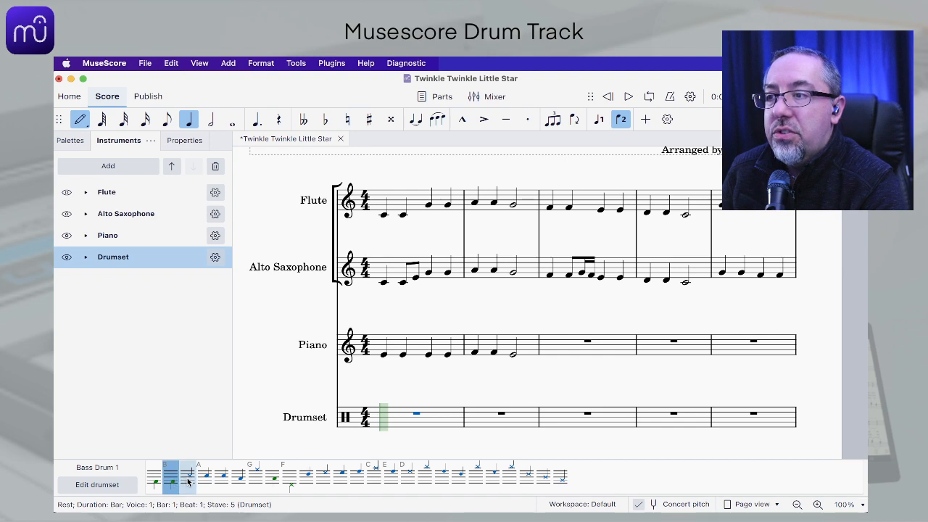
click(187, 481)
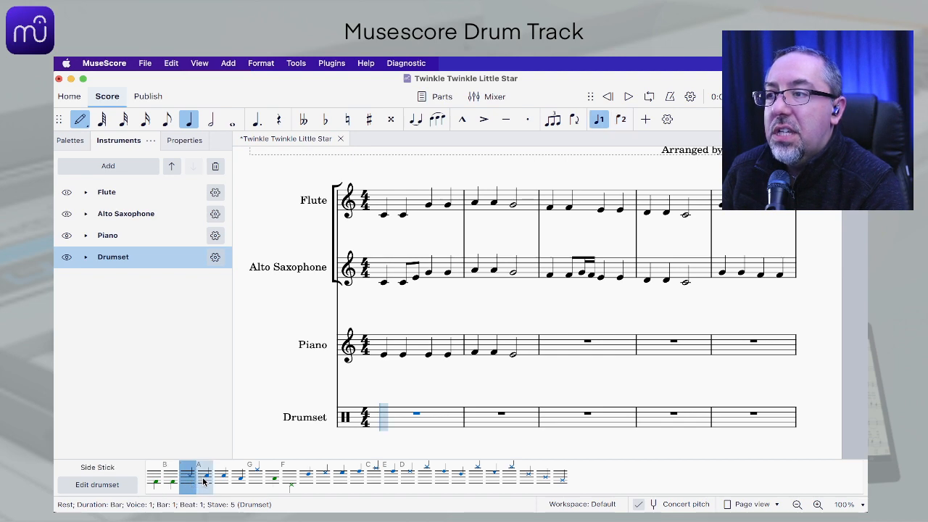
click(204, 481)
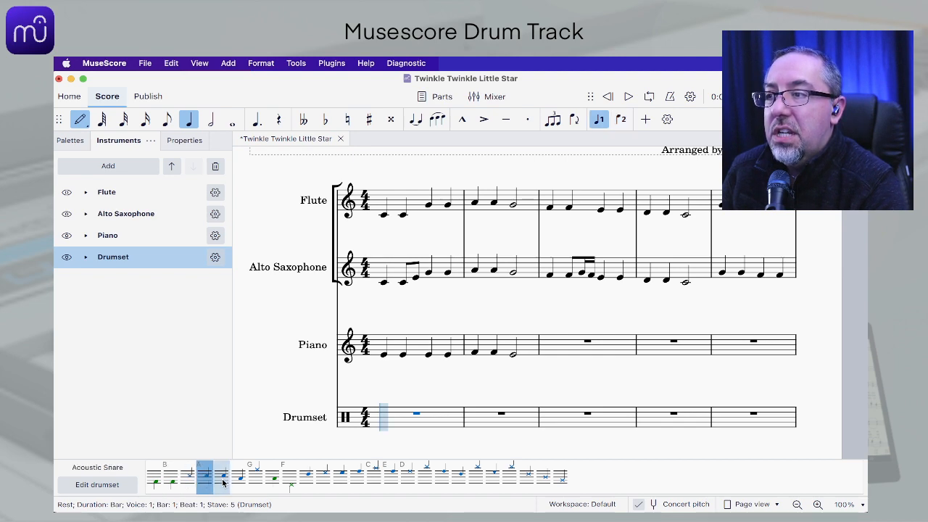
click(223, 483)
click(238, 481)
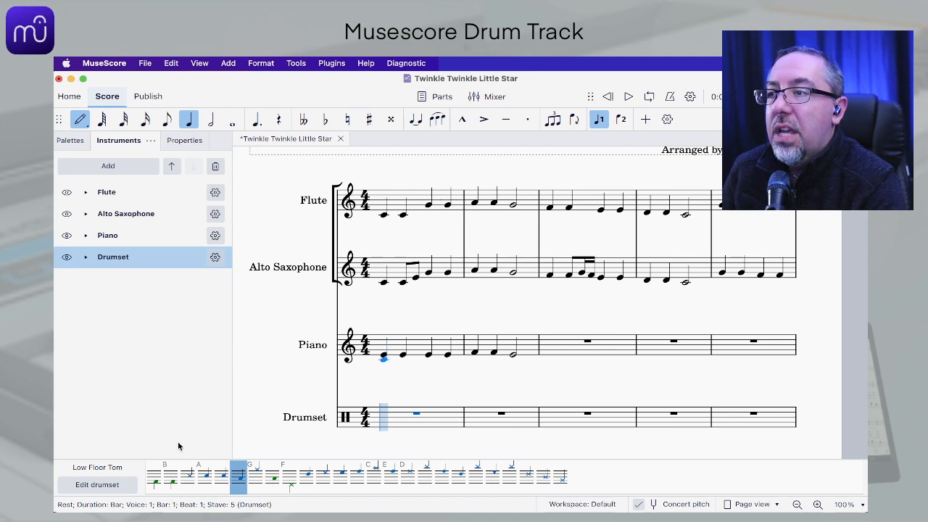
click(154, 479)
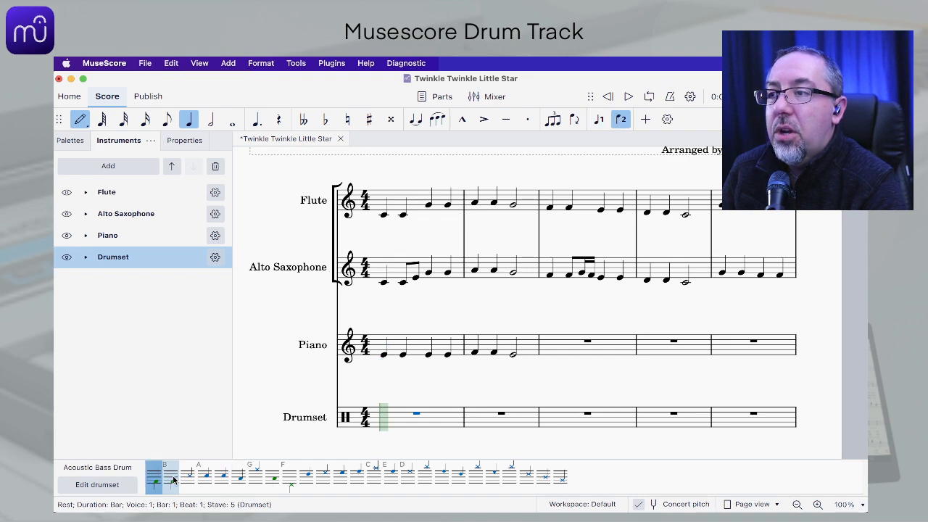
Step: Enter Bass Drum 1 crotchets on beats 1 and 3 of the first Drumset bar
click(172, 478)
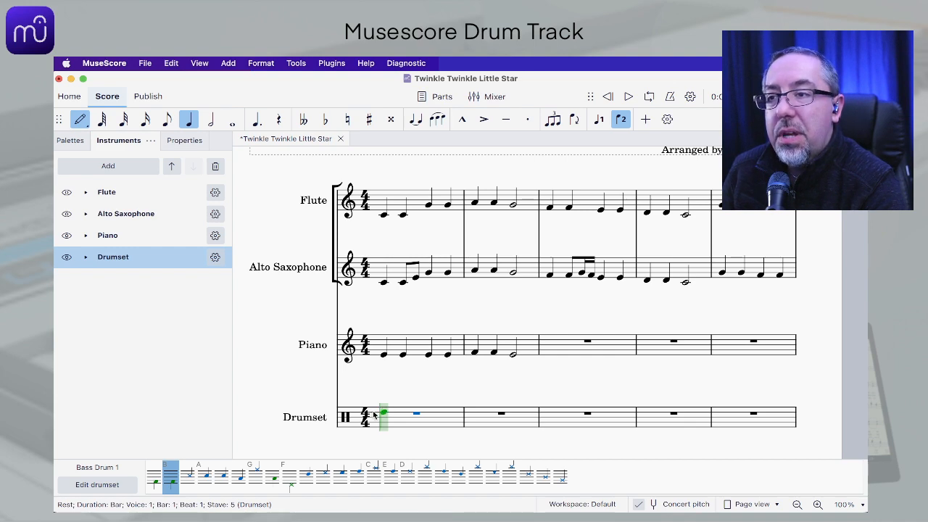
key(b)
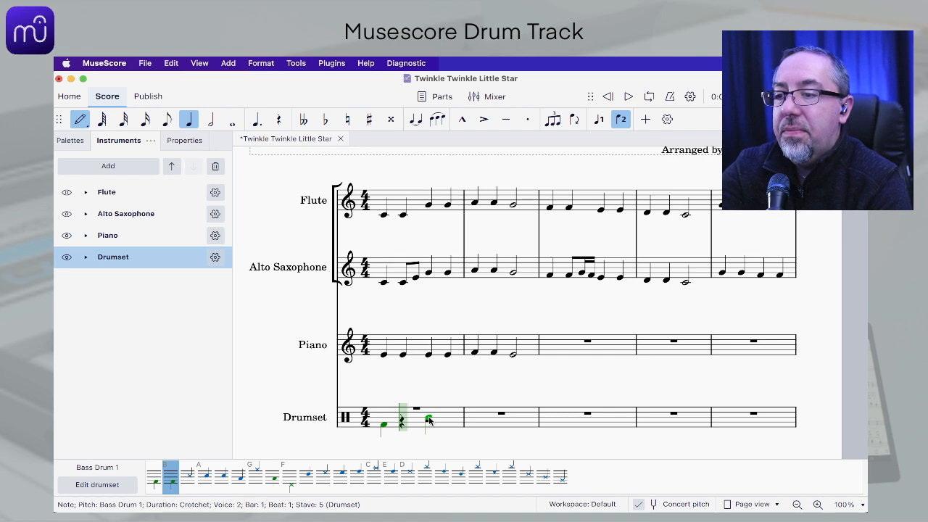
key(Right)
key(Right)
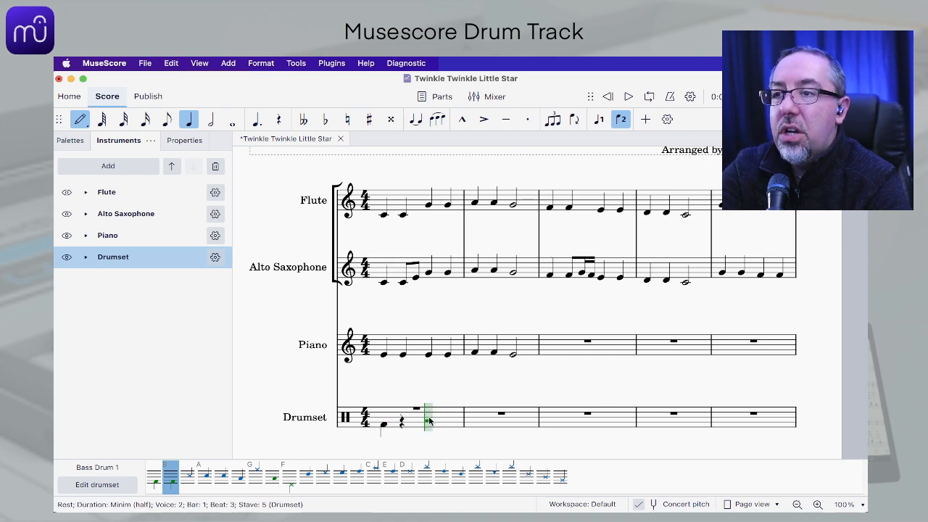
key(b)
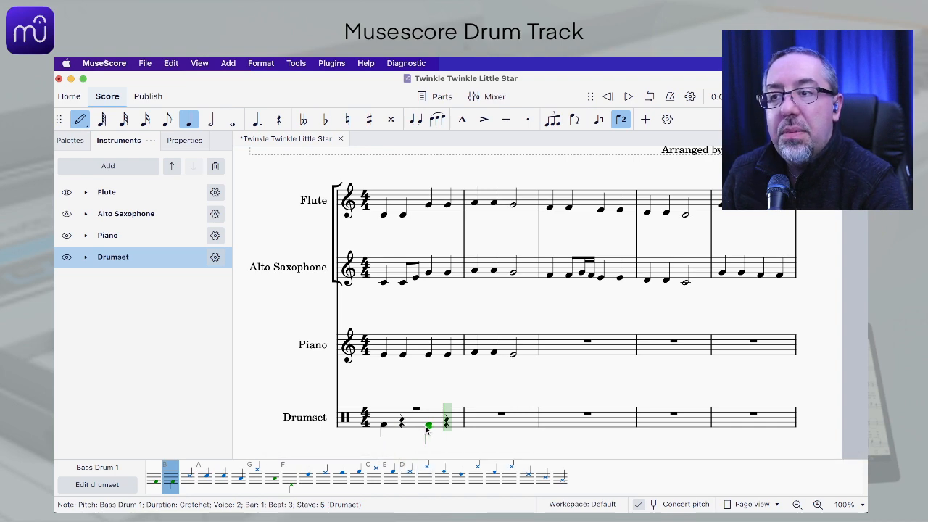
Step: Place two Closed Hi-Hat eighth notes on beat 1 of the first Drumset bar
click(255, 477)
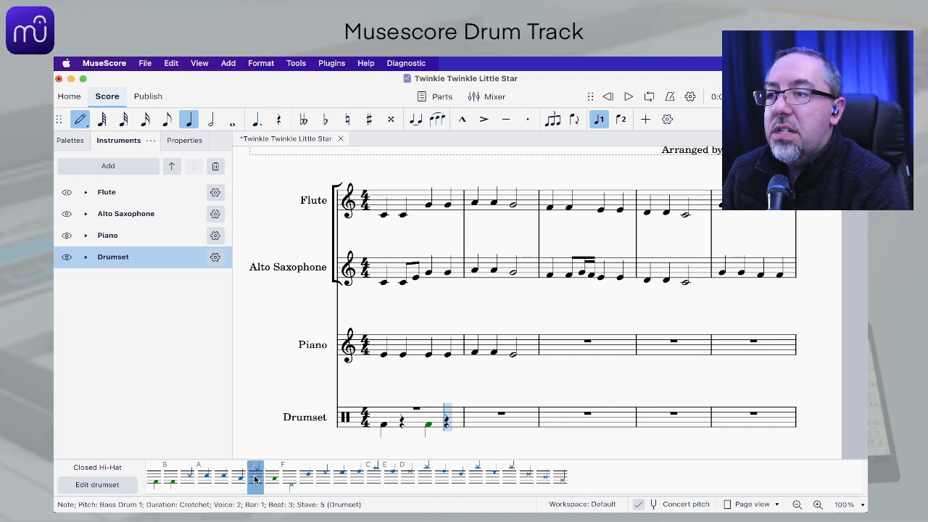
click(384, 404)
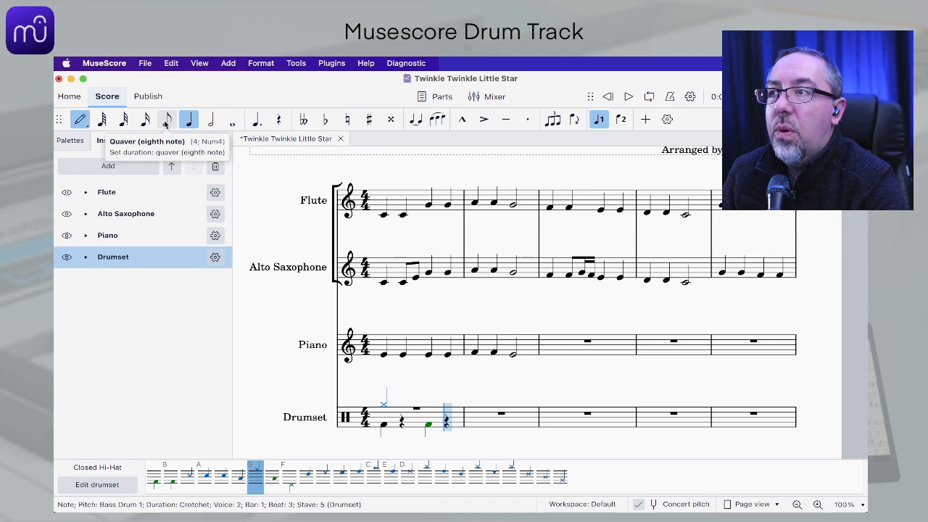
click(165, 124)
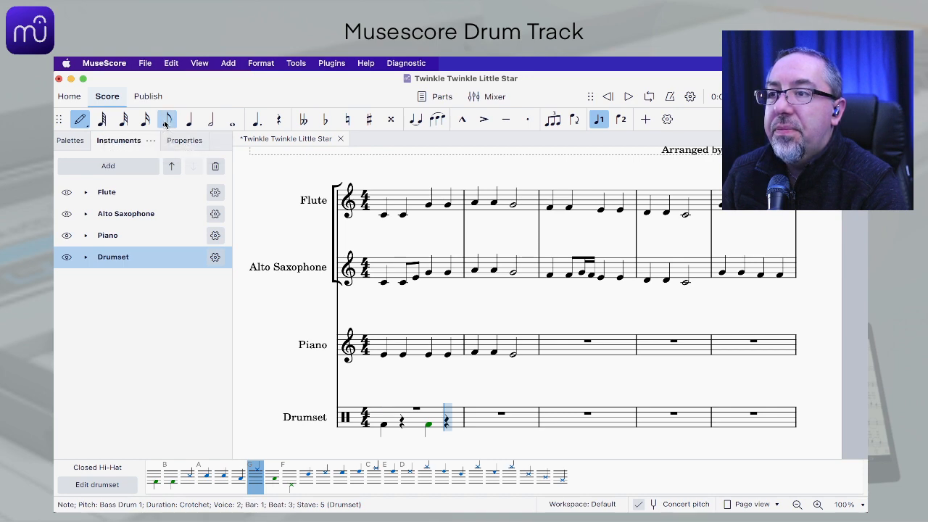
click(395, 411)
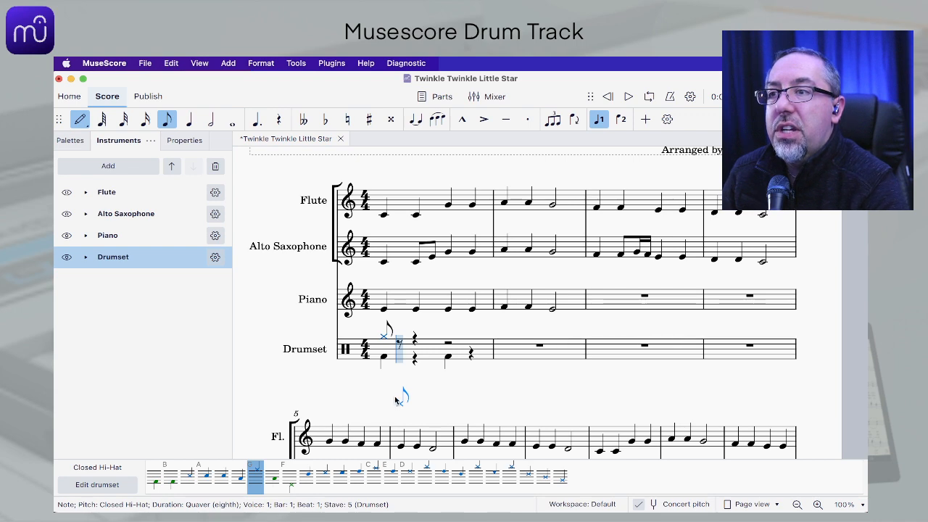
click(397, 337)
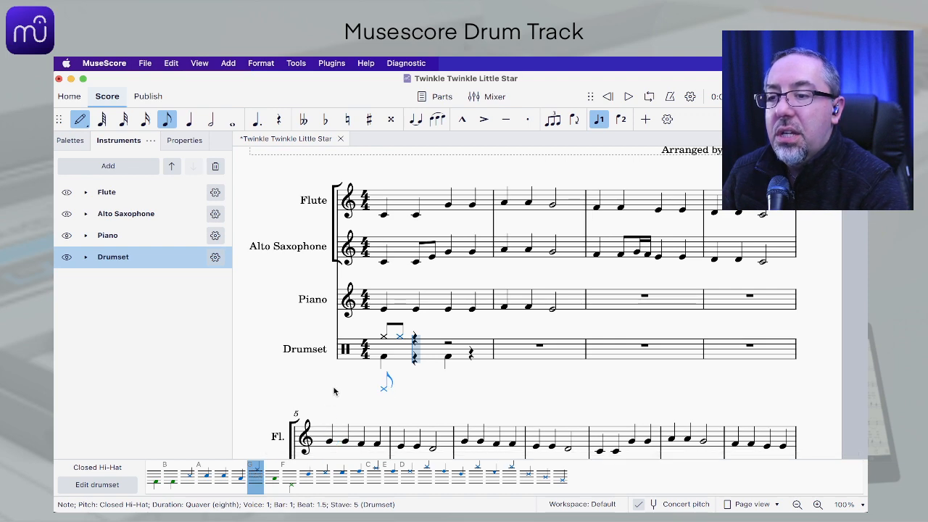
Step: Fill beats 2 to 4 of the first Drumset bar with six more Closed Hi-Hat eighth notes
key(g)
key(g)
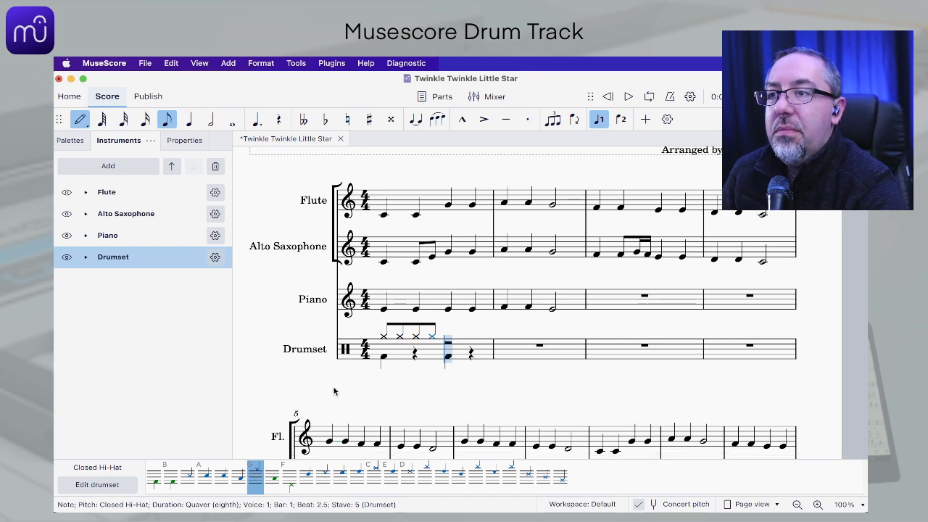
key(g)
key(g)
key(g)
key(g)
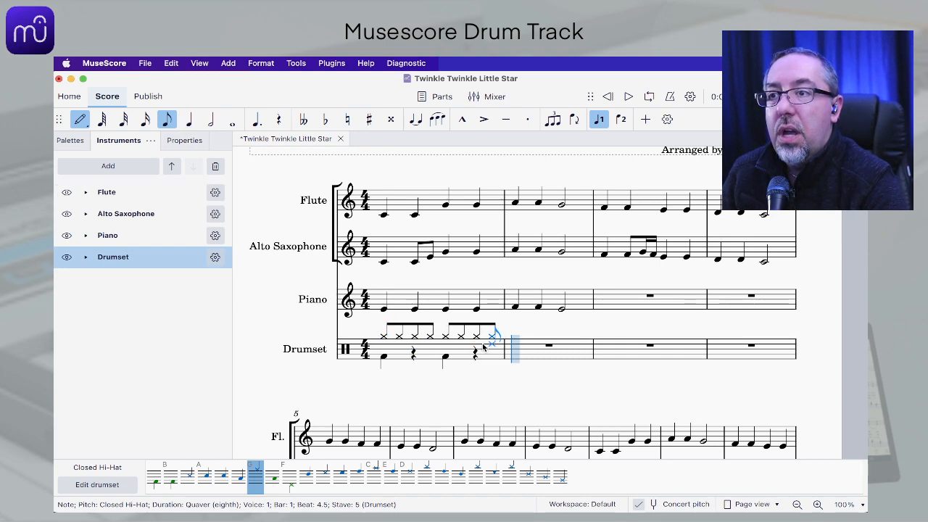
Step: Try to enter an Acoustic Snare crotchet on beat 2 of the first Drumset bar, and undo it
click(205, 479)
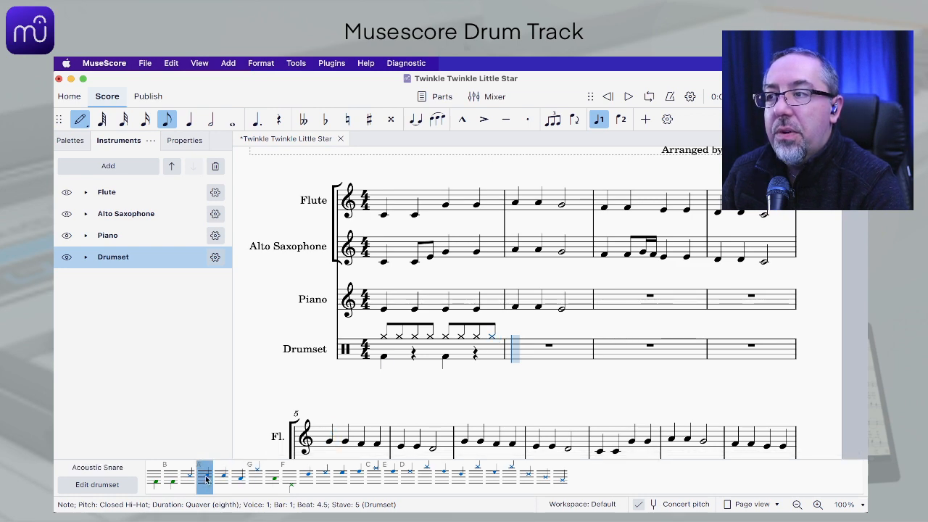
click(188, 121)
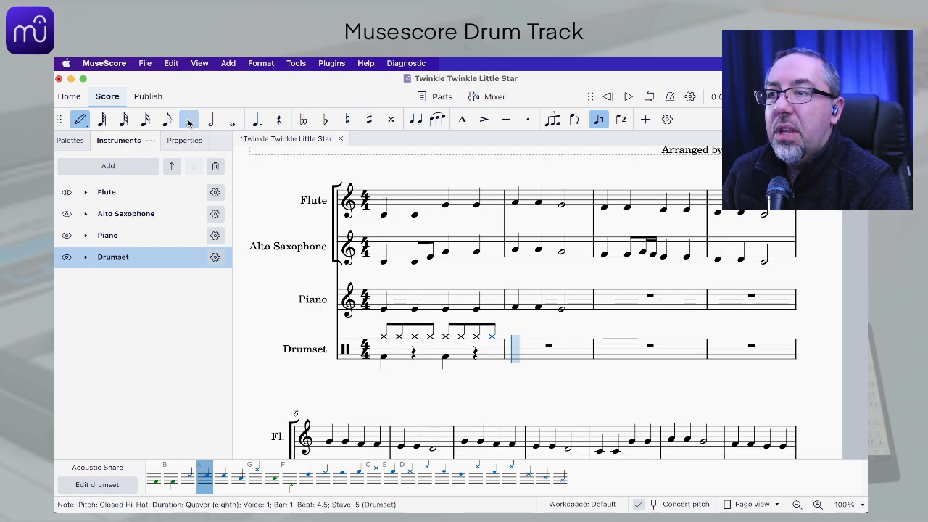
click(412, 348)
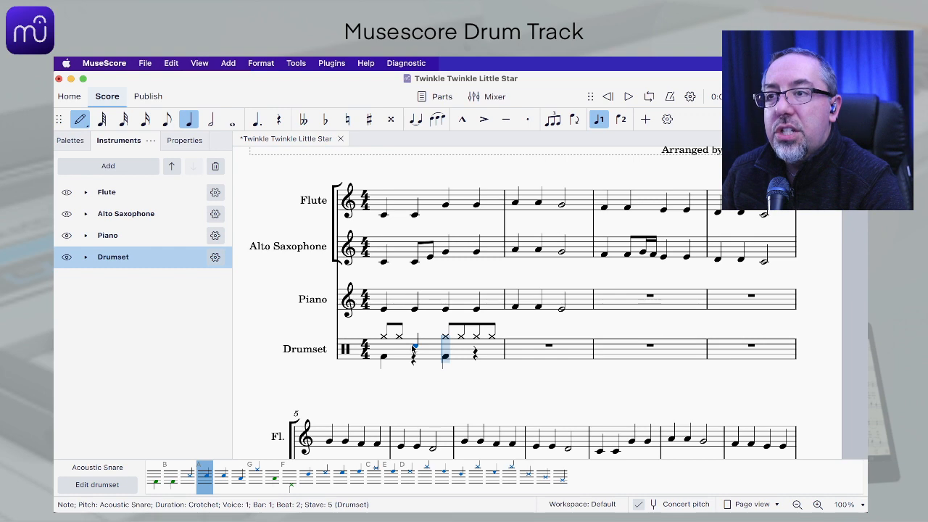
click(418, 349)
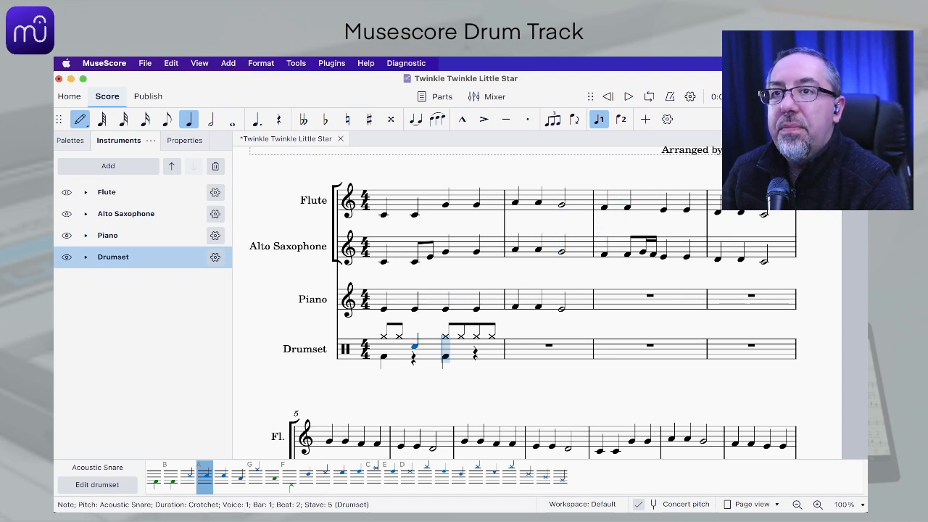
key(super+z)
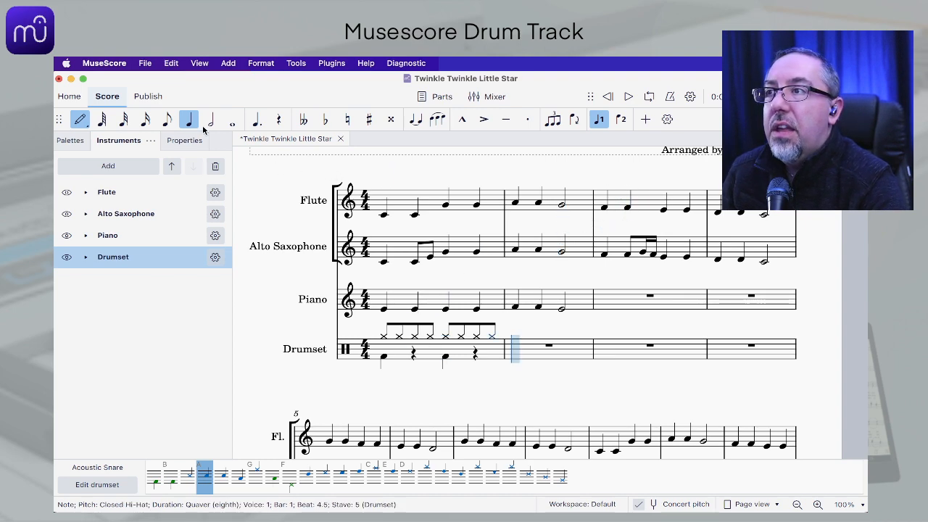
Step: Add an Acoustic Snare eighth note on beat 2 of the first Drumset bar, under the hi-hat
click(166, 120)
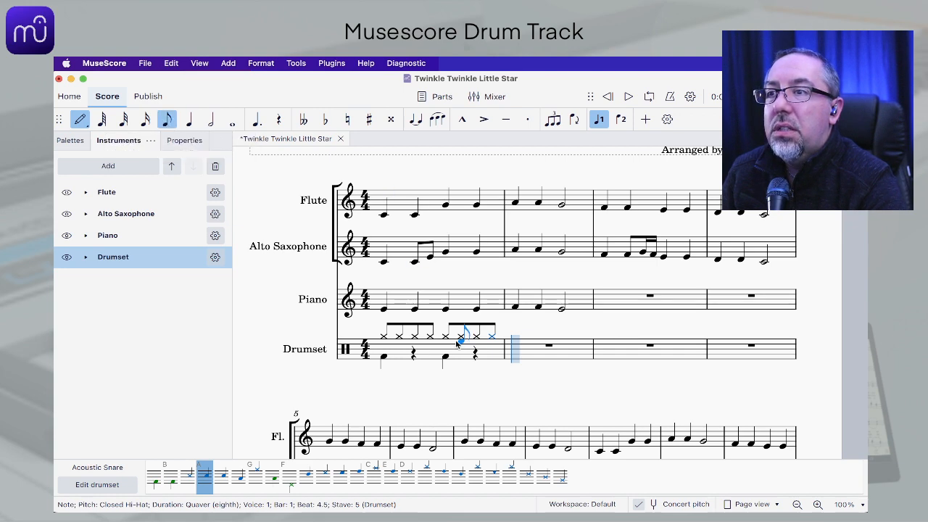
click(412, 350)
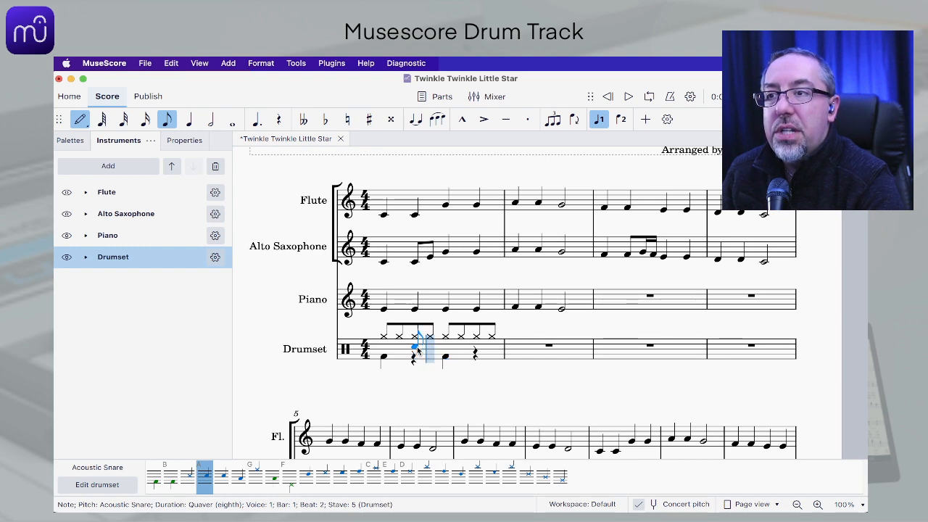
Step: Add an Acoustic Snare eighth note on beat 4 of the first Drumset bar and play the pattern back
click(477, 350)
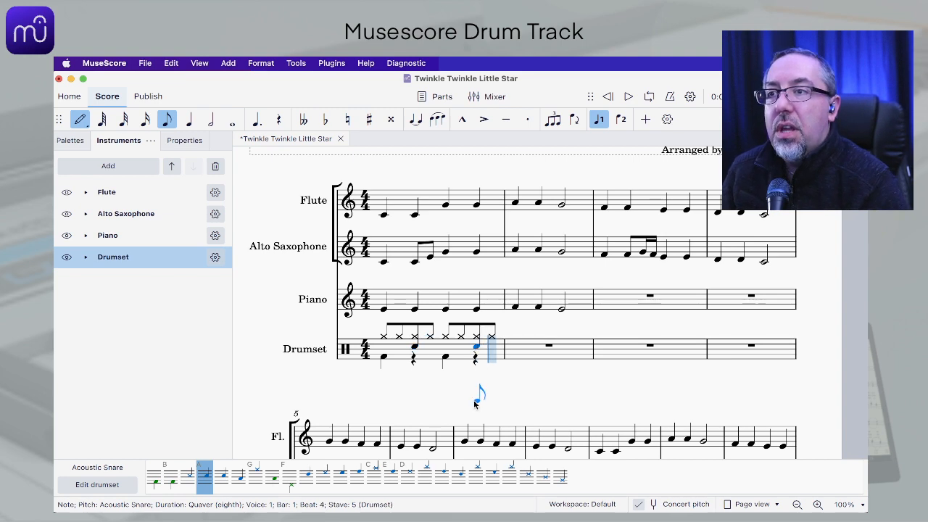
click(628, 97)
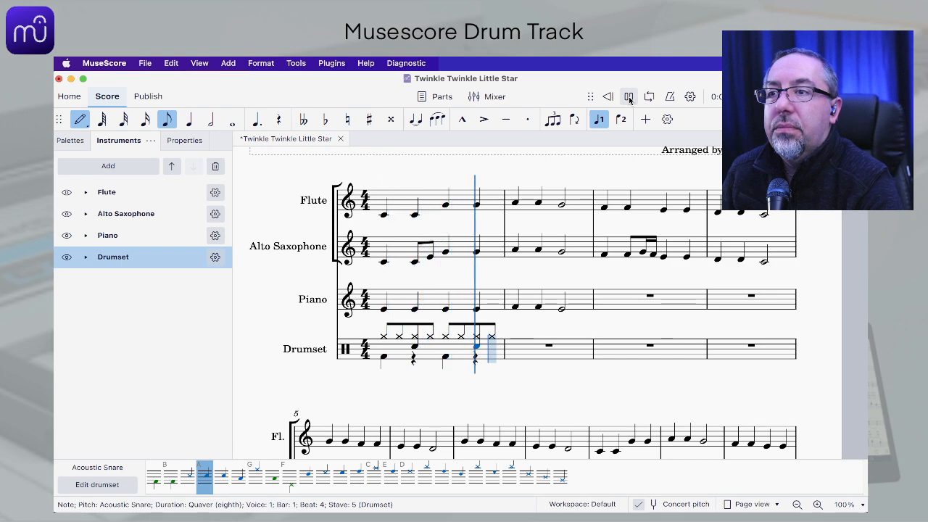
click(629, 99)
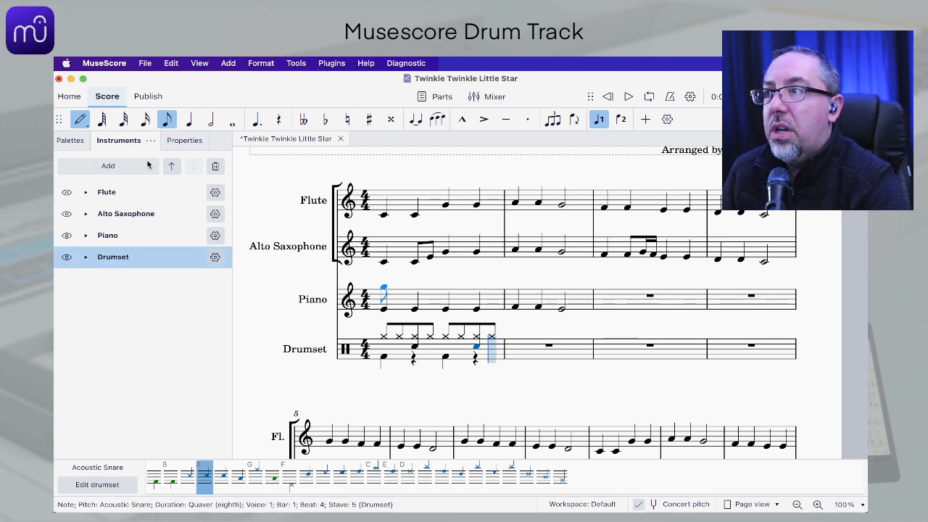
click(79, 124)
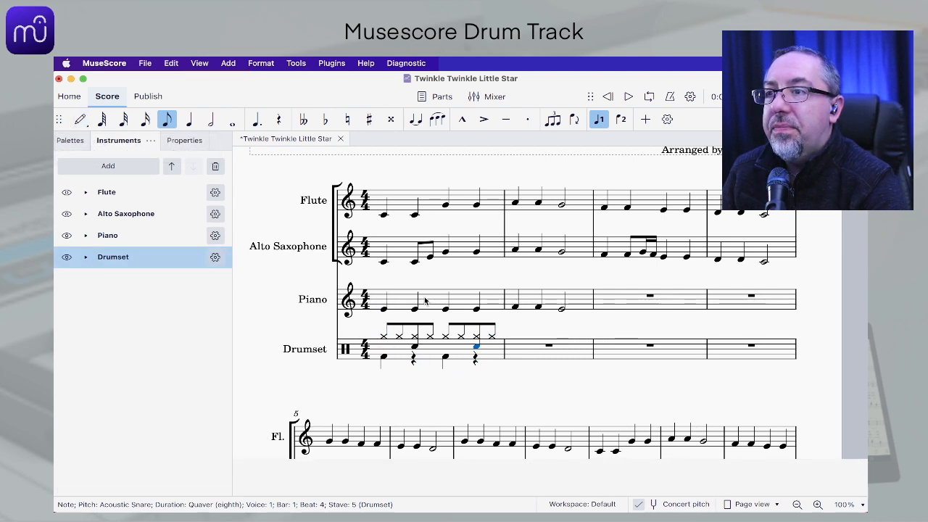
Step: Repeat the first bar's Drumset pattern through bars 2 to 7
click(429, 351)
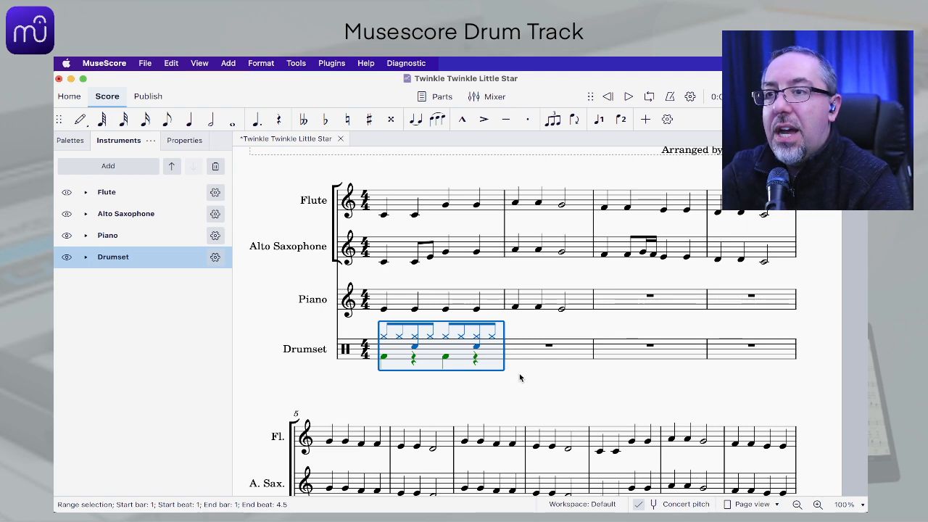
key(r)
key(r)
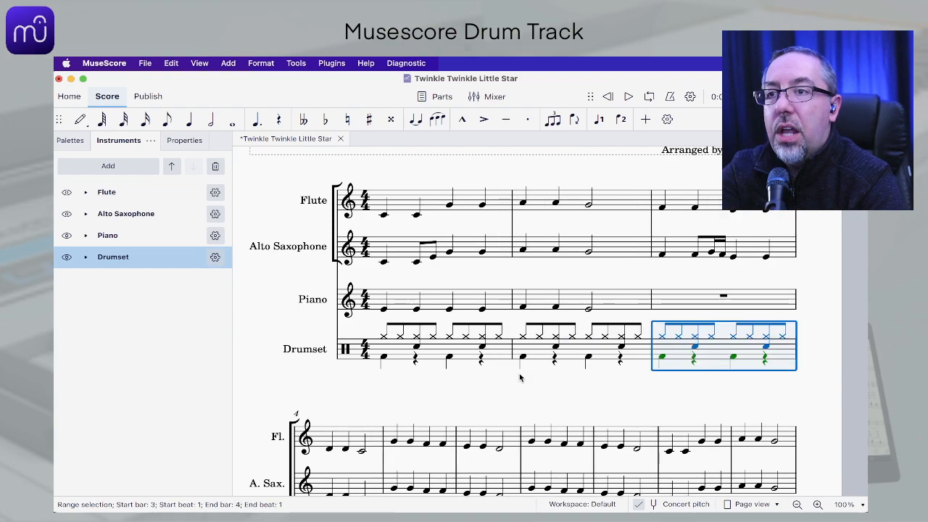
key(r)
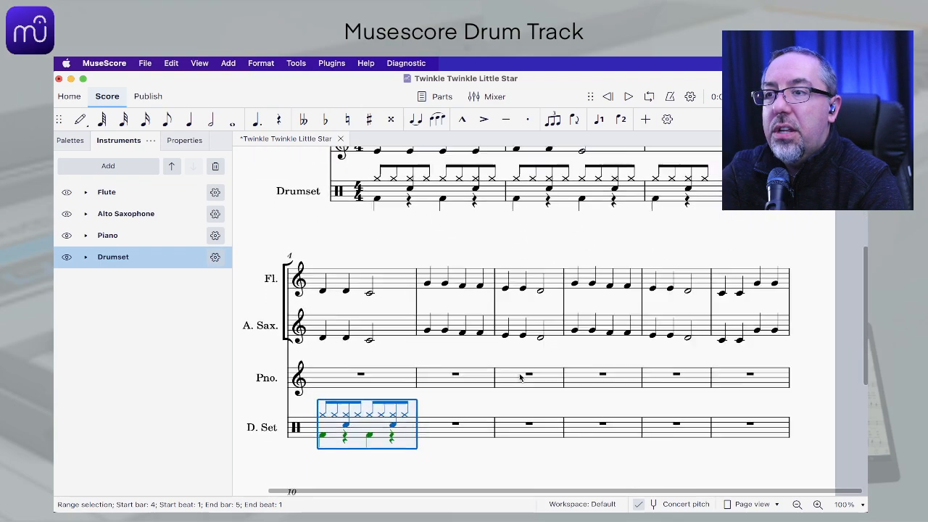
key(r)
key(r)
key(r)
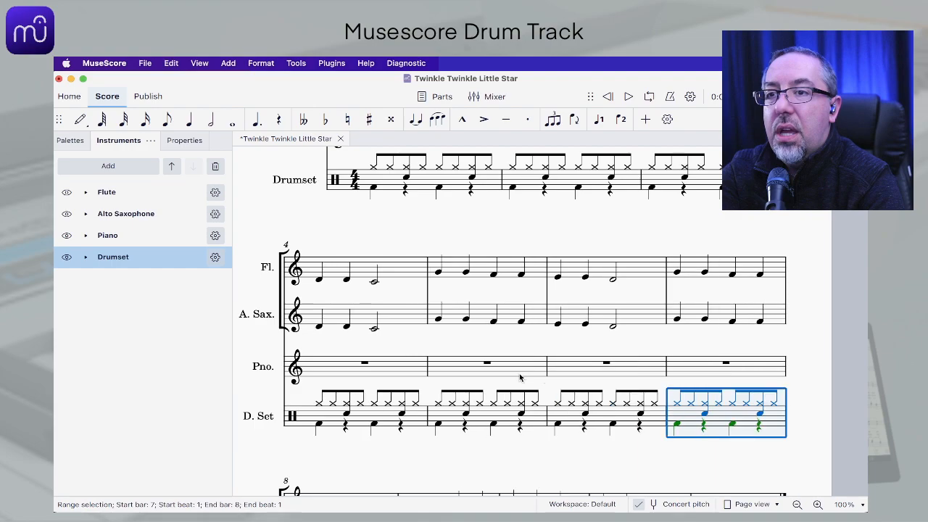
Step: Continue repeating the Drumset pattern through bars 8 to 12, up to the end of the score
scroll(519, 377, down, 6)
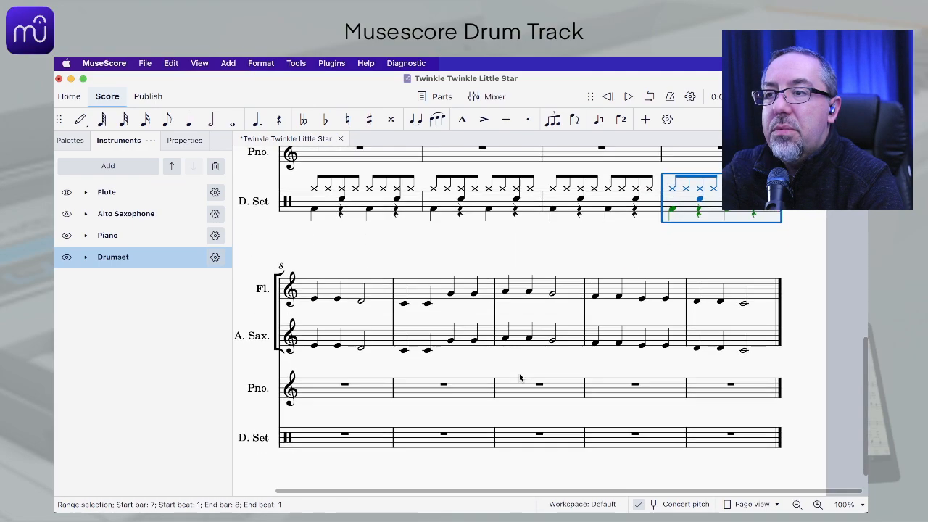
key(r)
key(r)
key(r)
key(r)
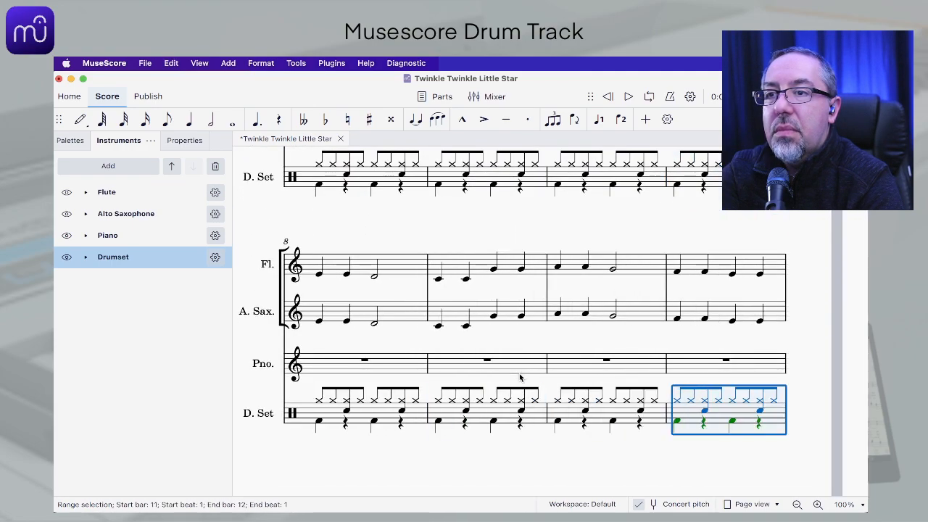
scroll(519, 377, up, 8)
scroll(520, 377, right, 2)
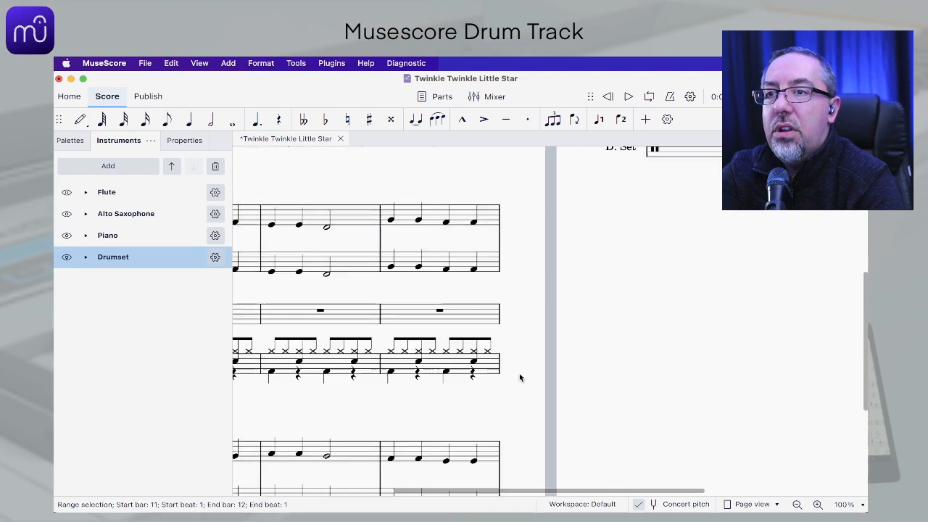
scroll(519, 378, down, 2)
key(r)
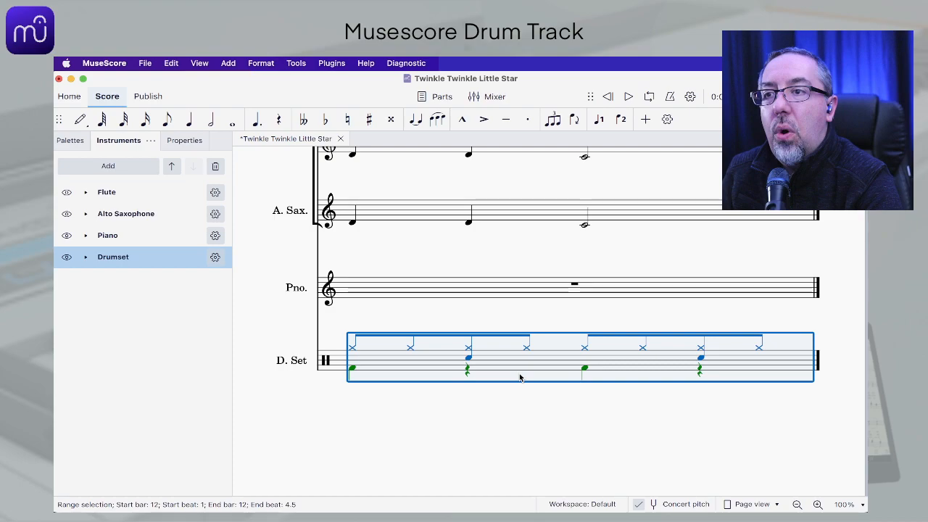
Step: Look over the Drumset part from the last bar back to the start of the score
scroll(520, 377, left, 10)
scroll(520, 378, up, 5)
scroll(519, 378, down, 5)
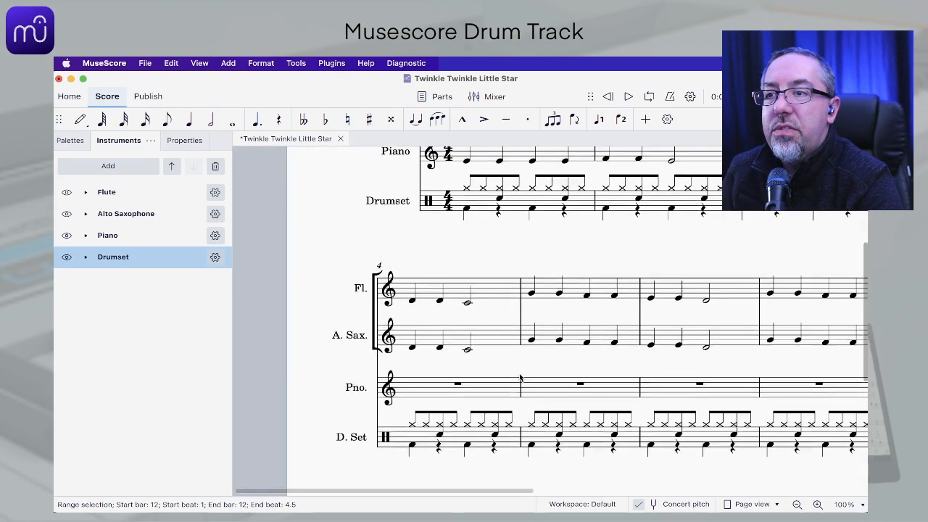
scroll(520, 377, up, 8)
scroll(519, 378, left, 3)
scroll(520, 378, up, 2)
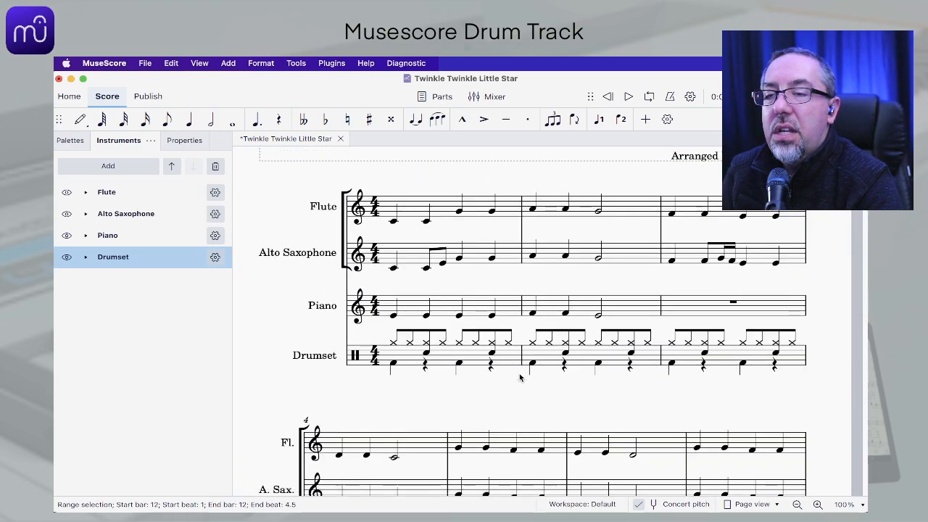
scroll(520, 378, right, 3)
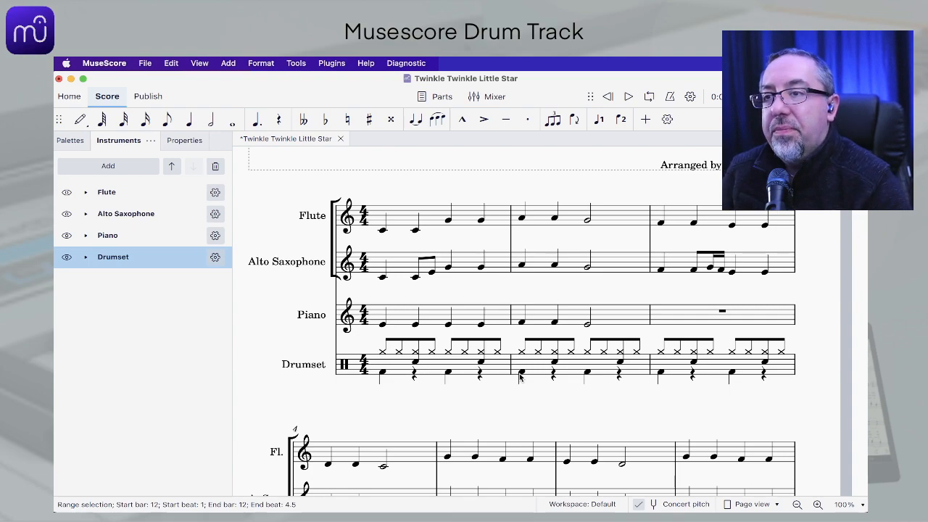
scroll(520, 378, down, 2)
scroll(519, 377, right, 1)
scroll(519, 377, up, 1)
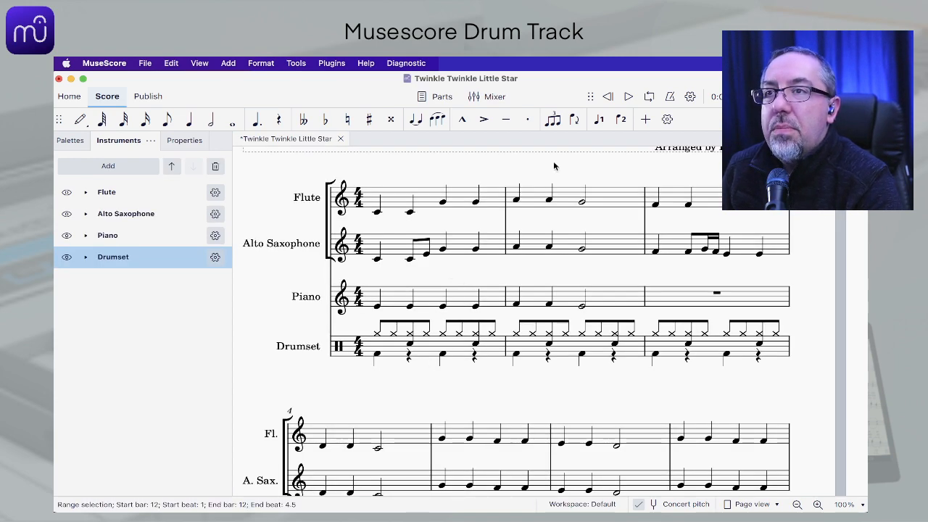
Step: Play the opening bars to hear the drum pattern together with the other instruments
click(629, 99)
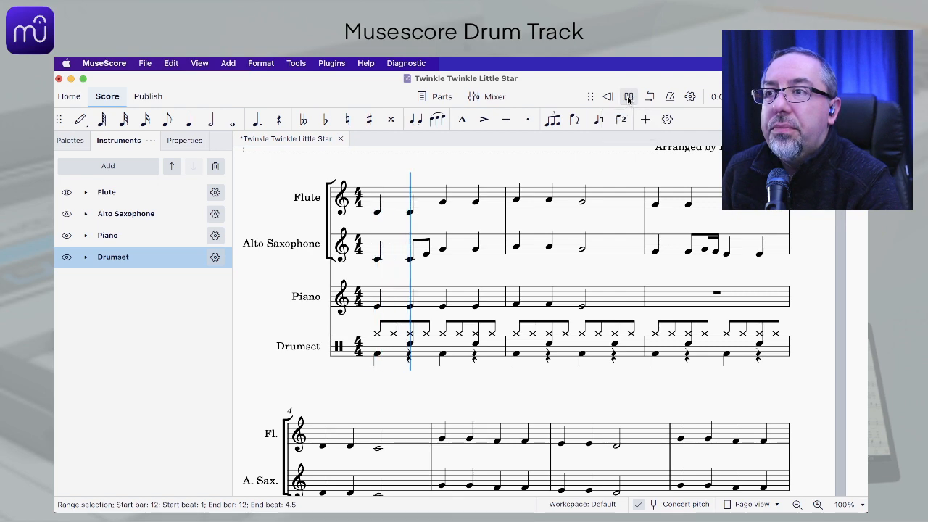
click(628, 100)
click(317, 278)
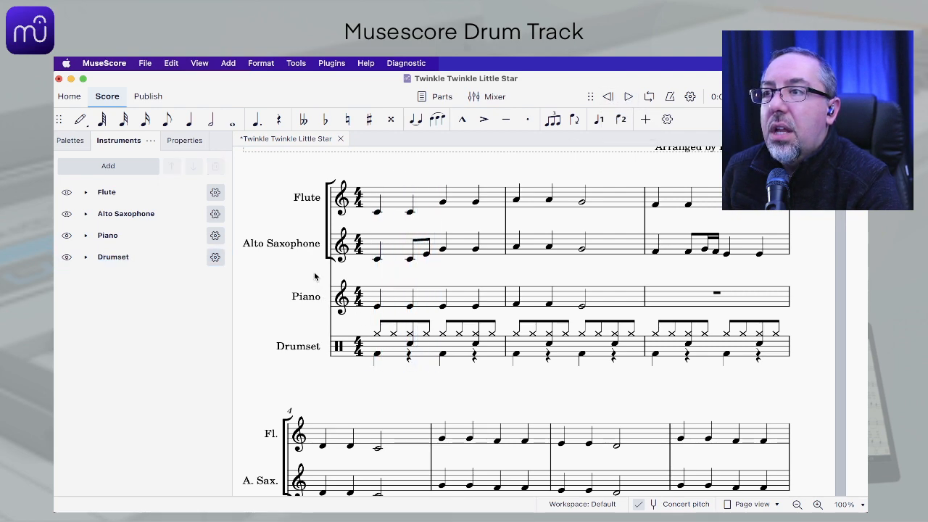
click(628, 99)
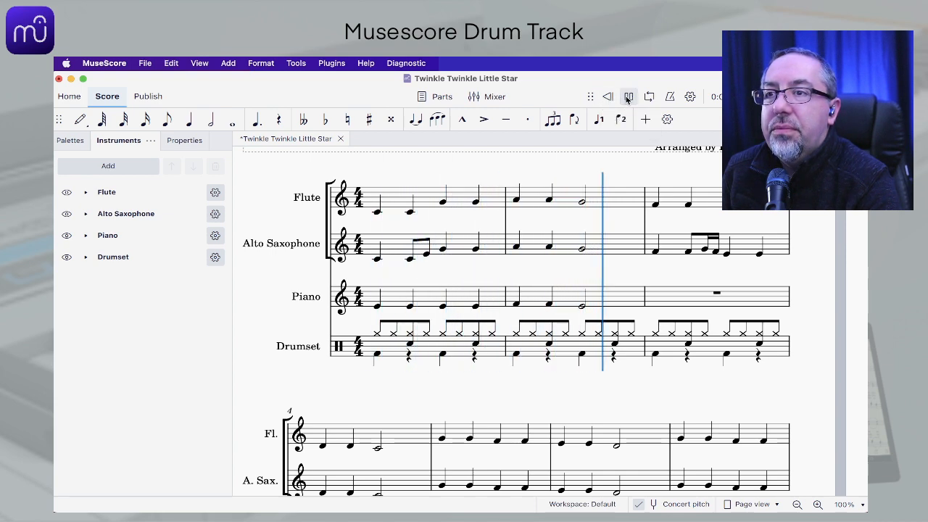
click(628, 99)
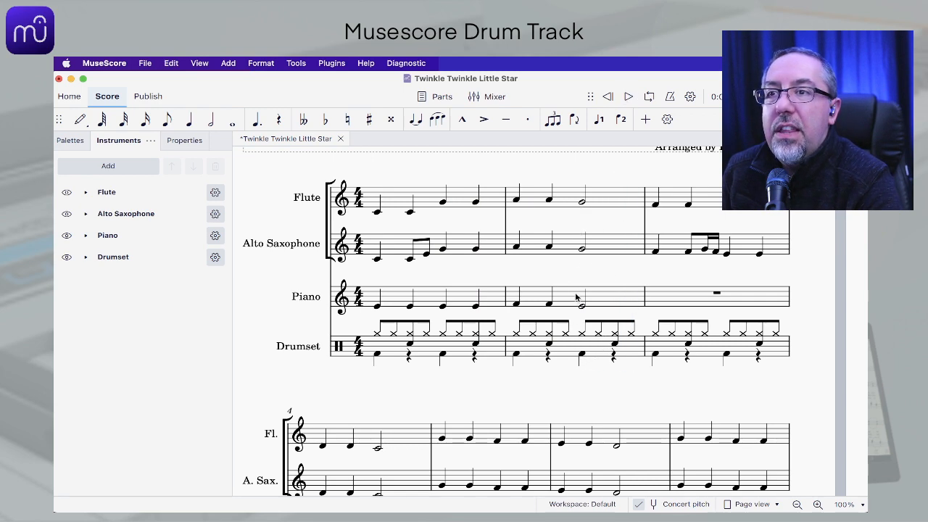
Step: Turn beat 4 of Drumset bar 2 into a fill of four Acoustic Snare semiquavers and play it back
click(614, 345)
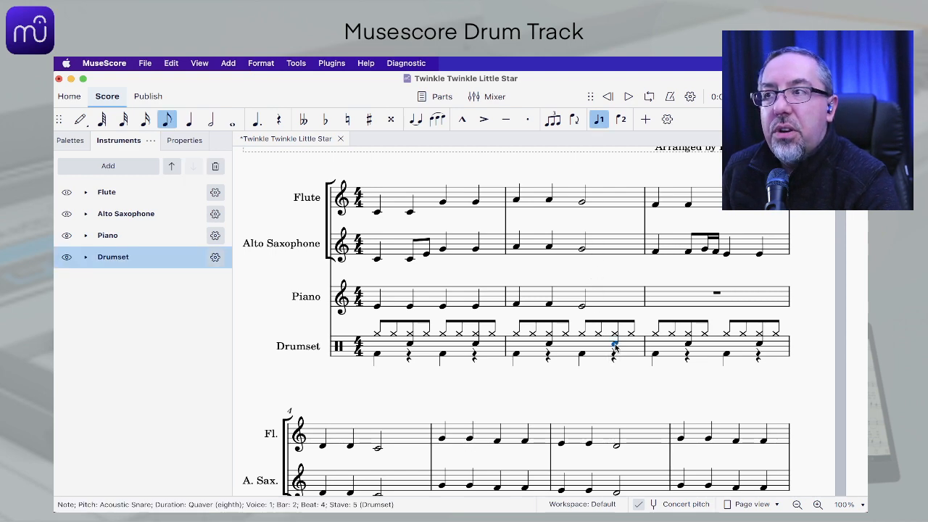
click(145, 120)
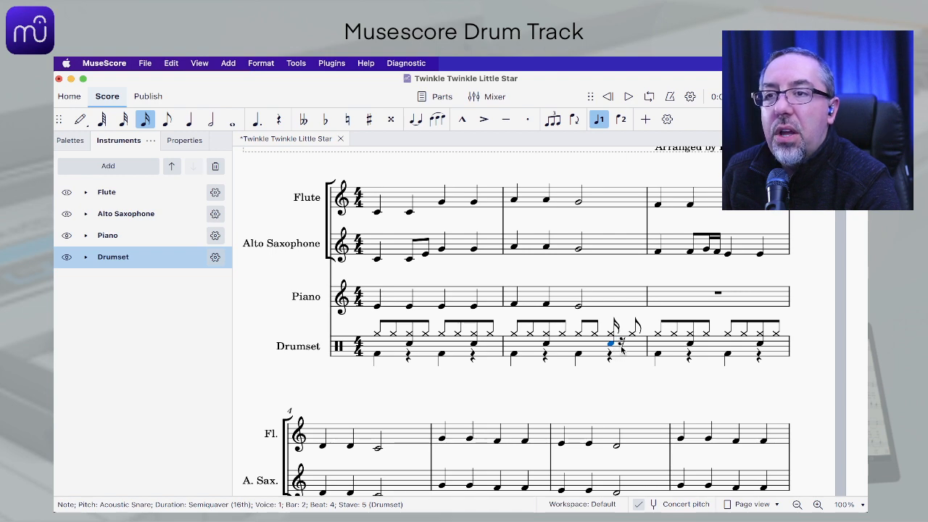
click(80, 122)
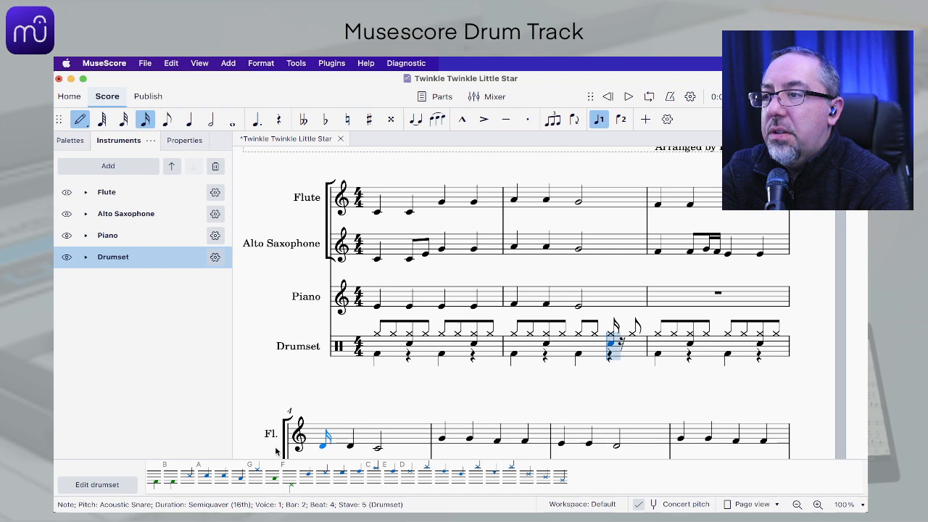
click(205, 476)
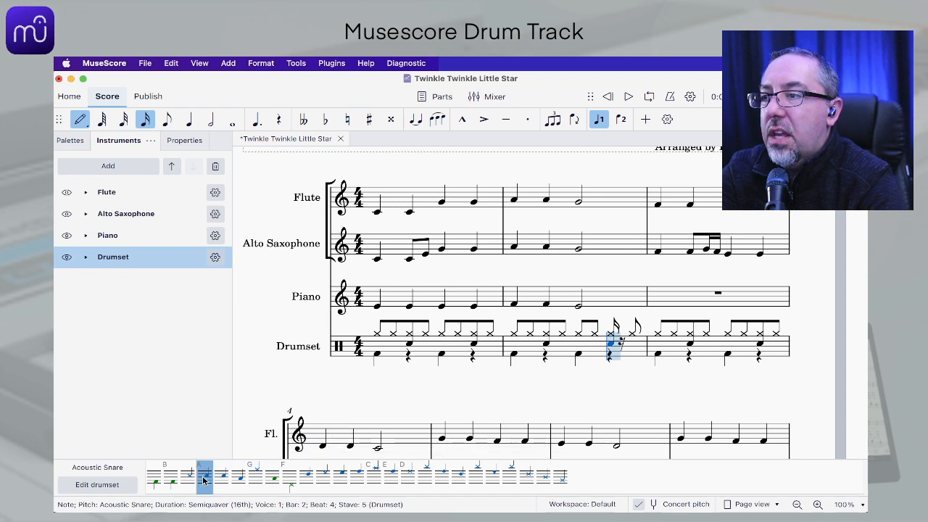
click(621, 343)
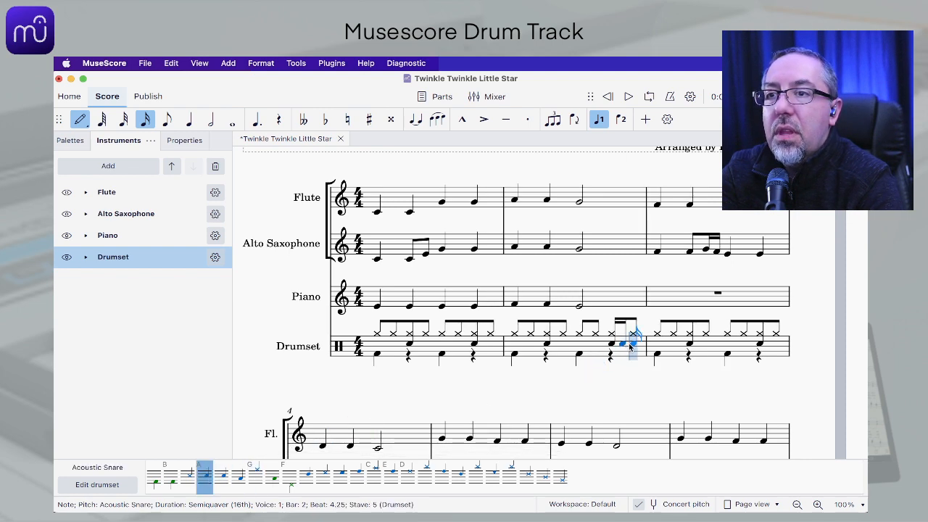
click(628, 344)
click(634, 345)
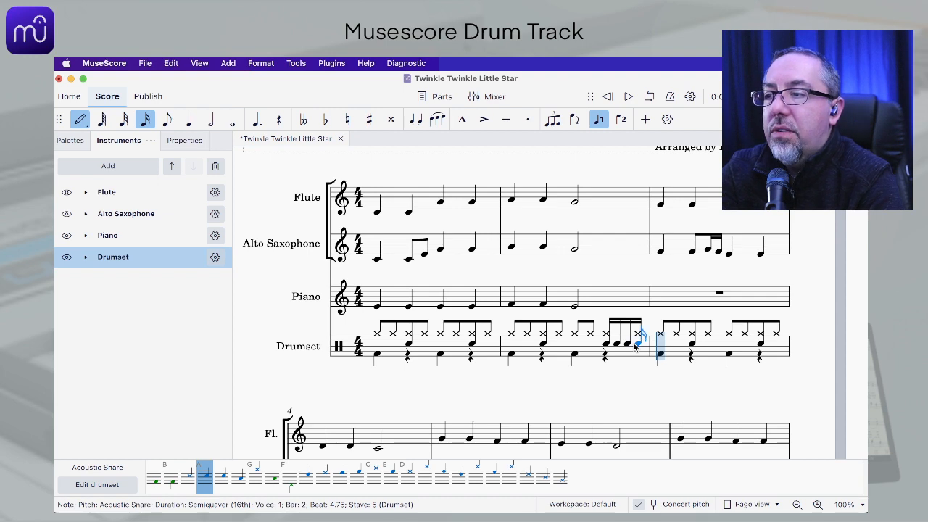
key(Escape)
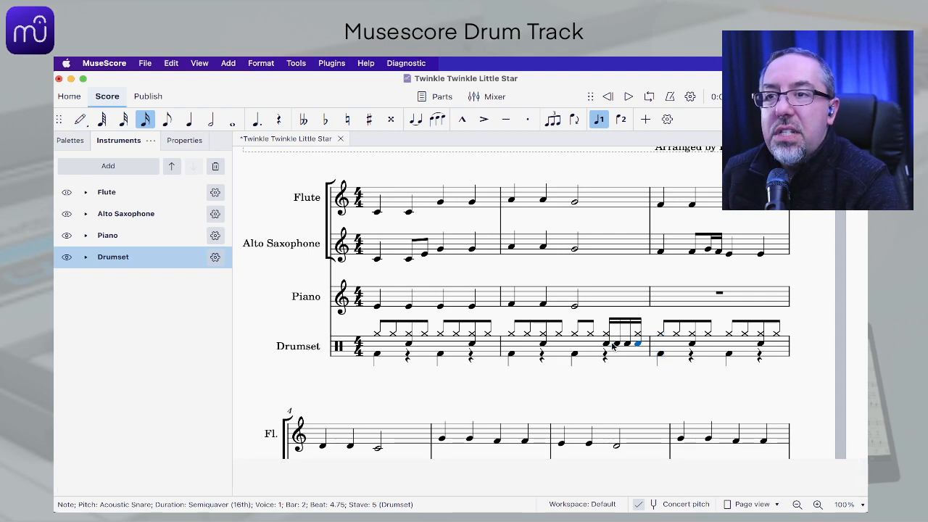
click(628, 98)
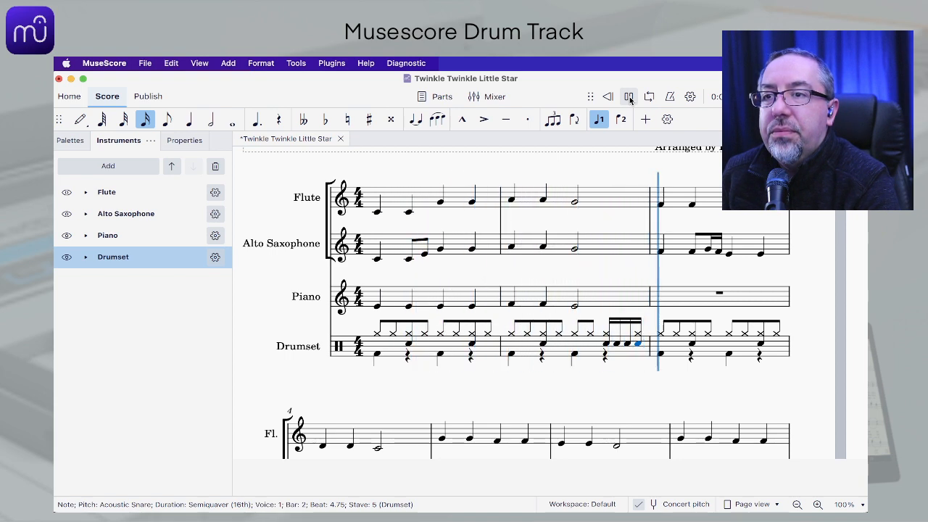
click(628, 99)
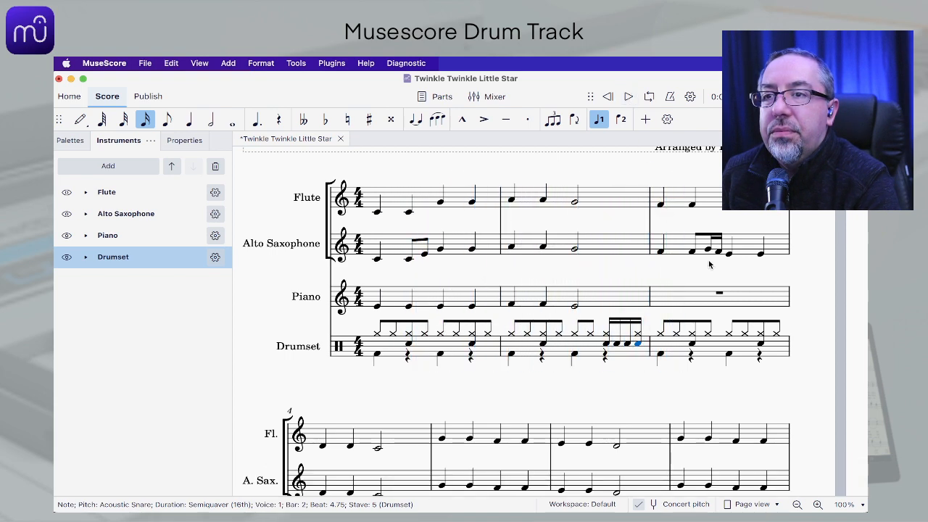
Step: Delete the two Closed Hi-Hat notes above the snare fill on beat 4 of bar 2 and play the result
click(606, 333)
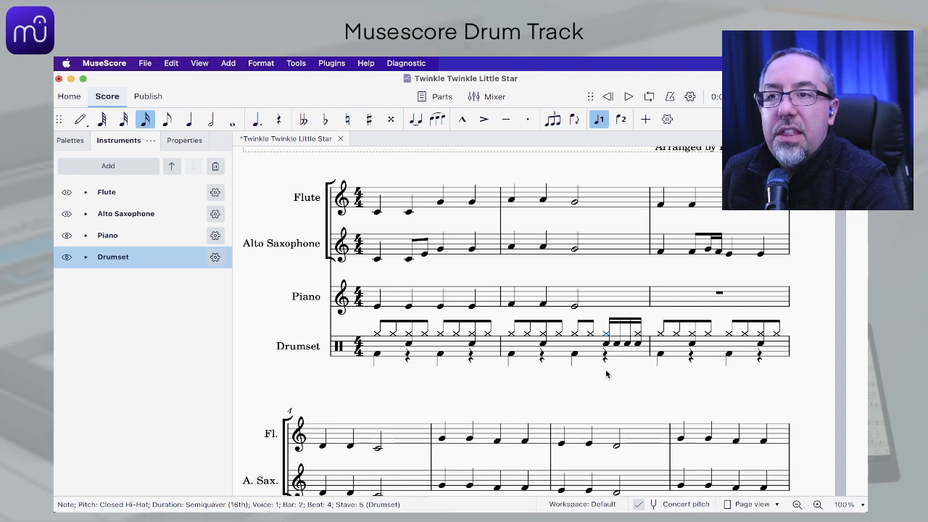
key(alt+Down)
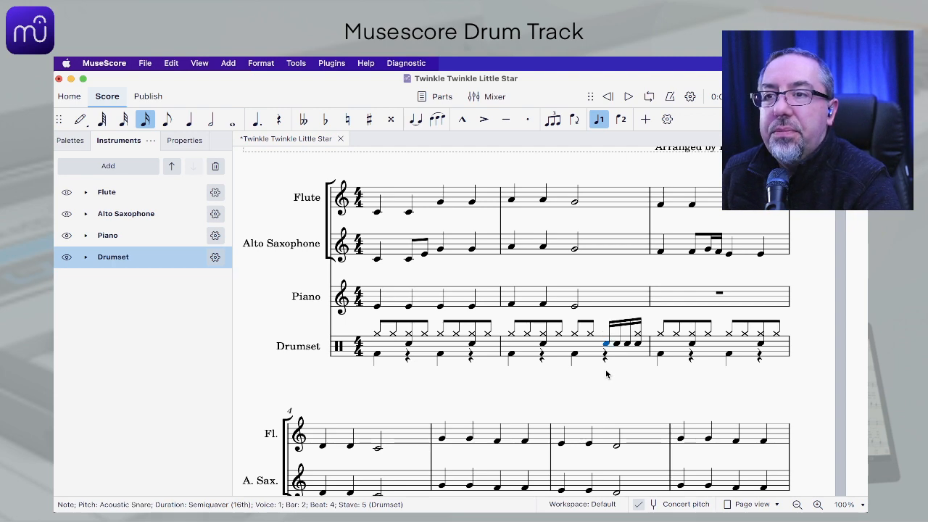
click(639, 333)
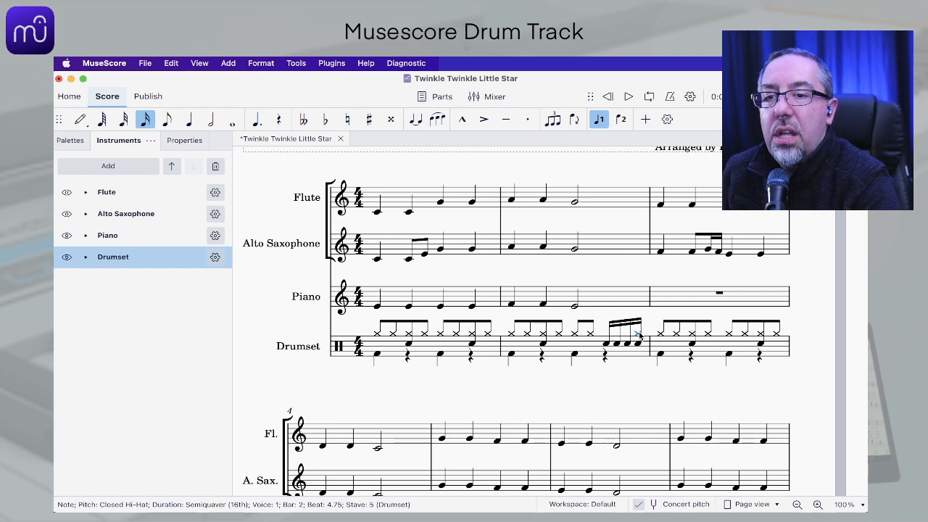
key(alt+Down)
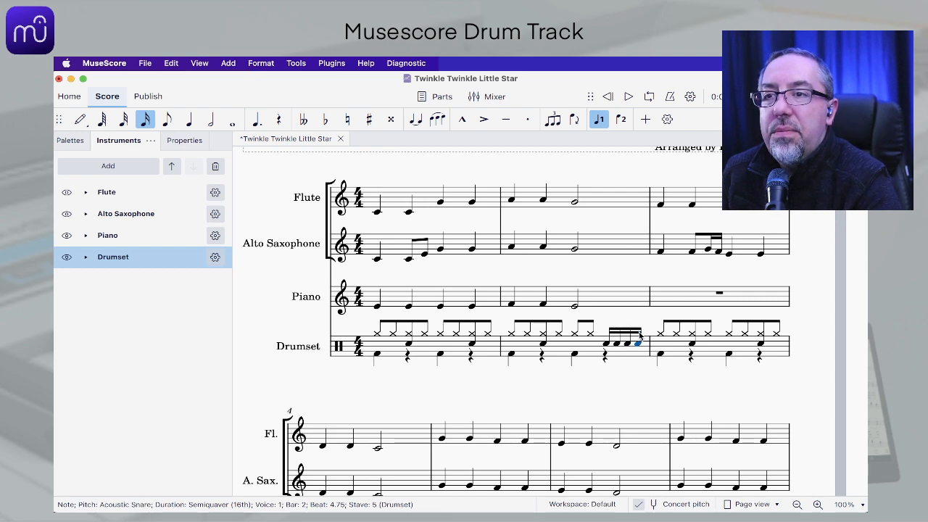
click(626, 98)
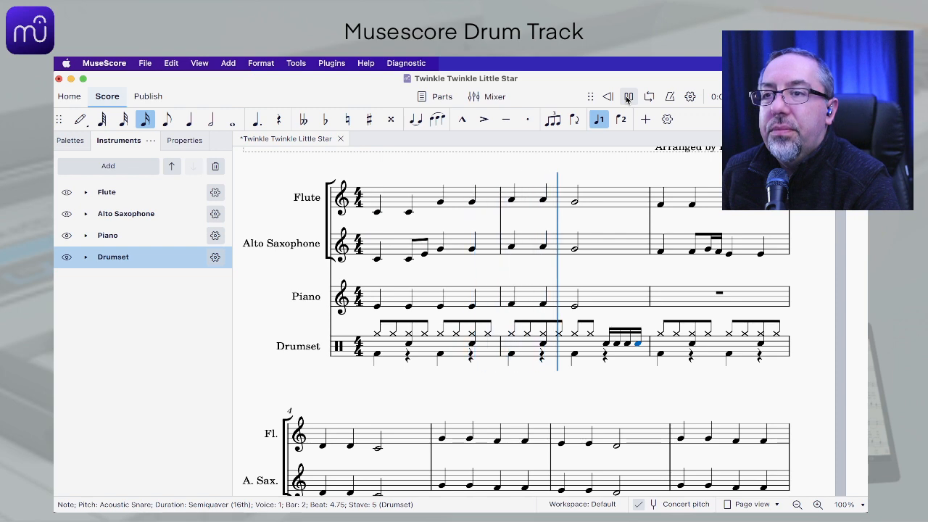
click(628, 99)
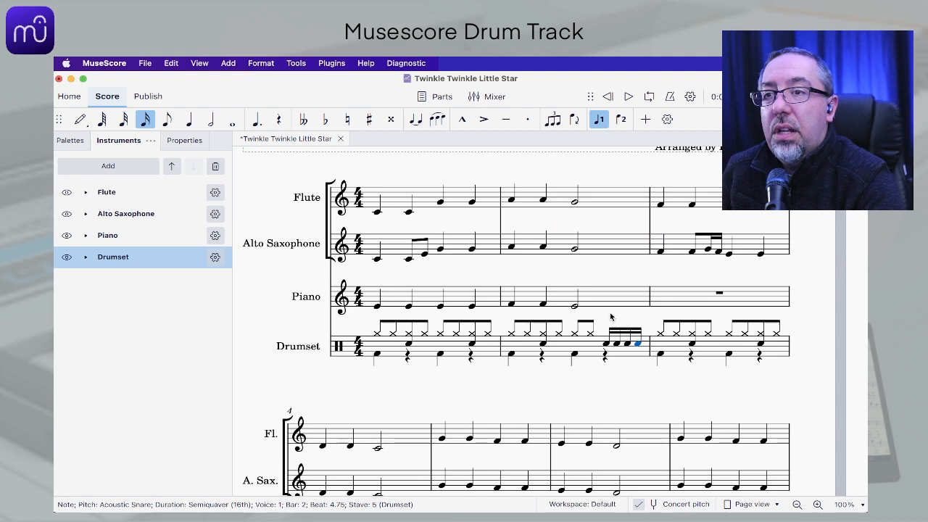
Step: Play the score from the snare fill in bar 2 through to bar 4
click(629, 97)
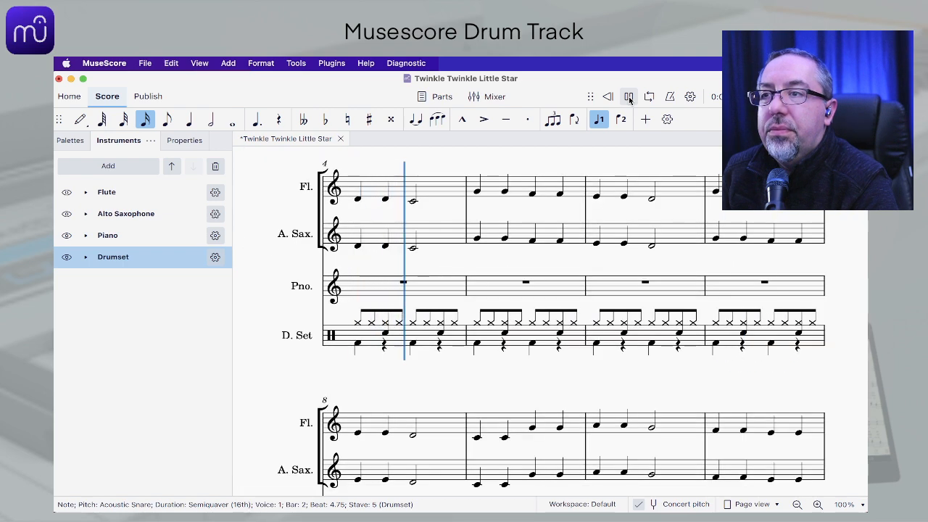
click(629, 99)
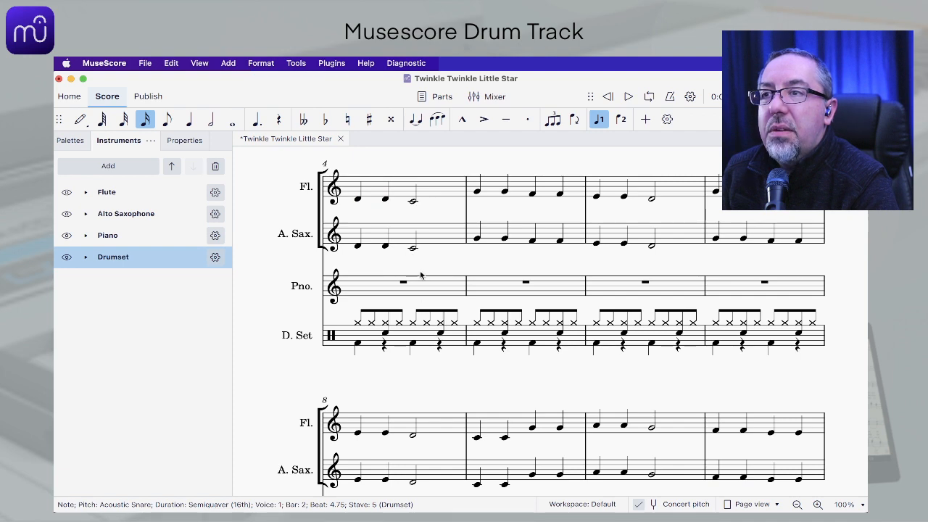
Step: Add two Acoustic Snare semiquavers at beats 4.5 and 4.75 of Drumset bar 4 and play the bar back from its first beat
click(442, 335)
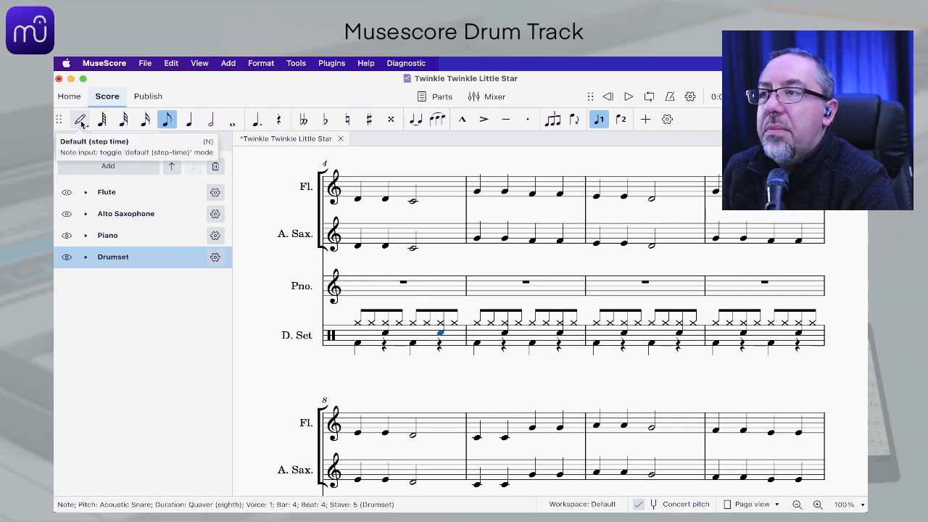
click(81, 121)
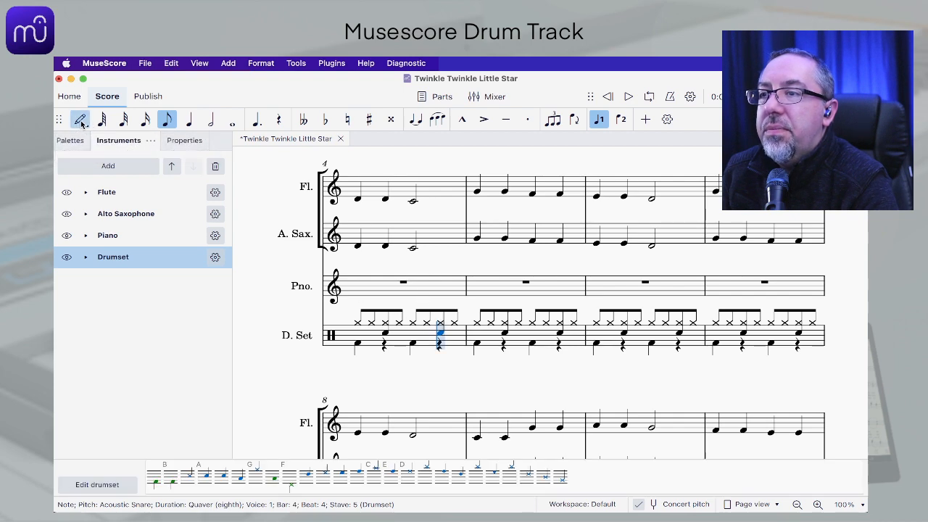
click(206, 478)
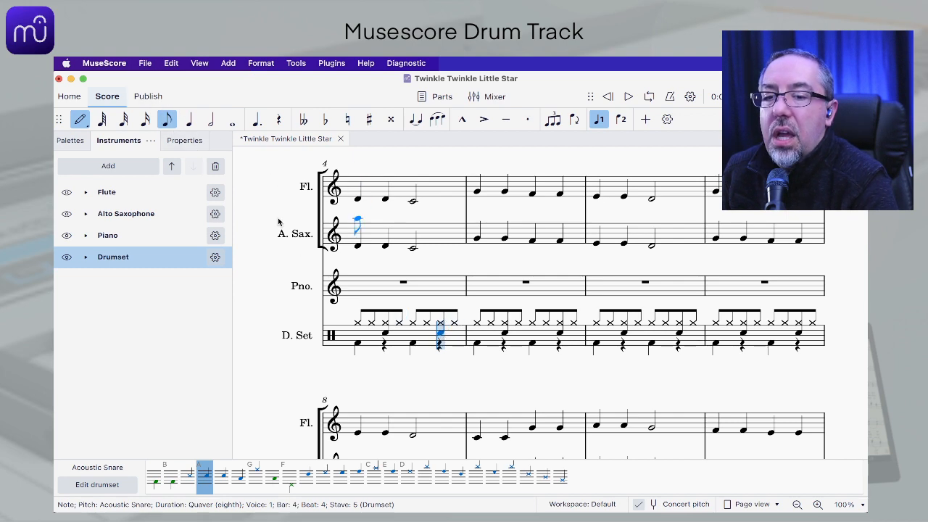
key(Right)
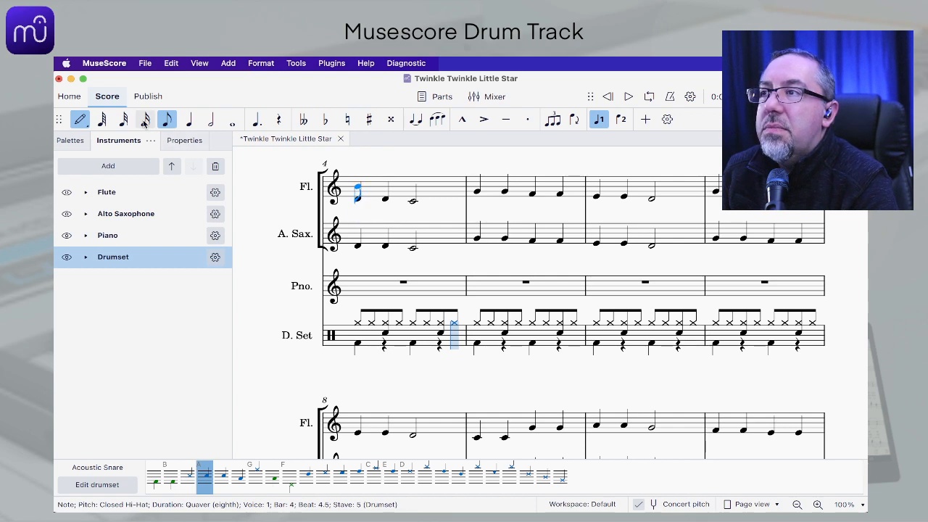
click(144, 124)
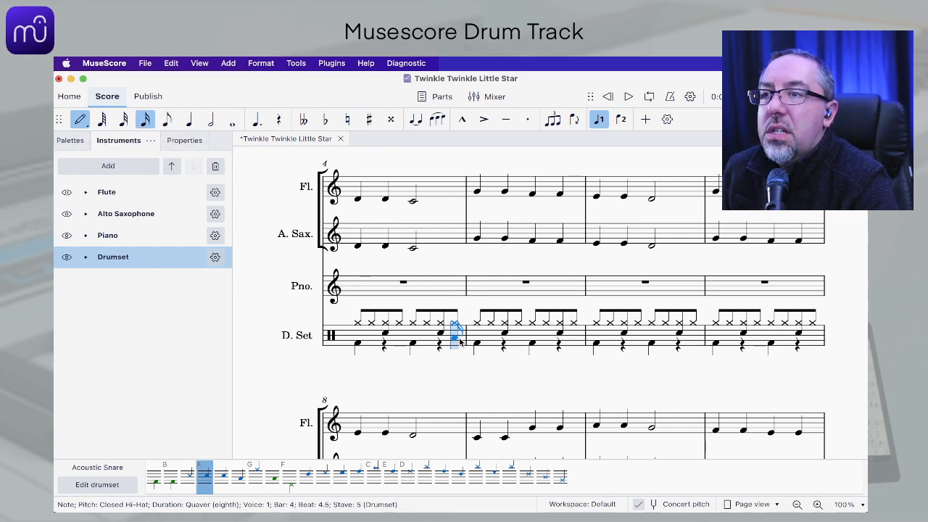
click(456, 334)
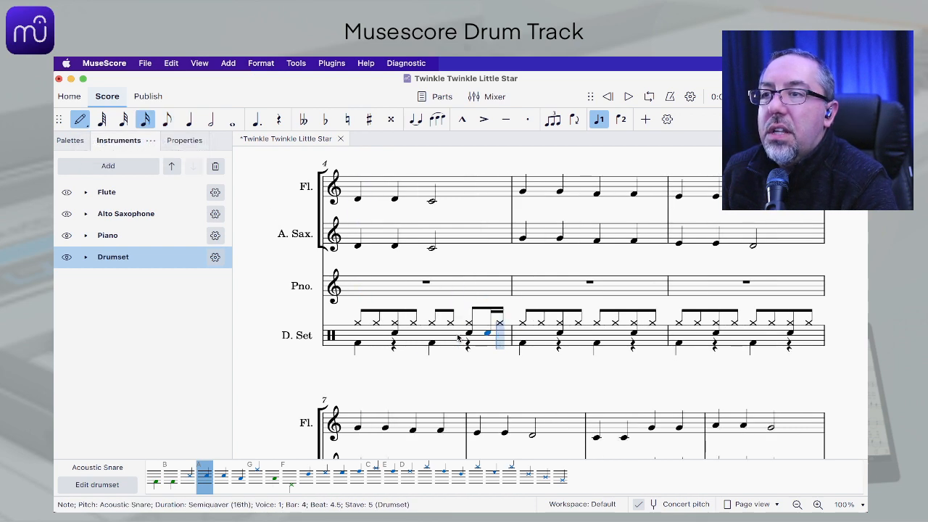
click(505, 334)
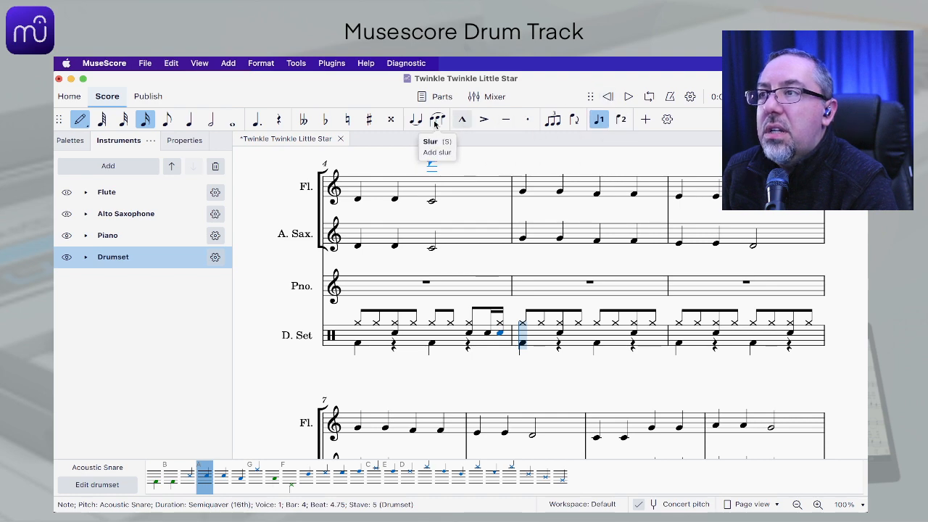
click(80, 119)
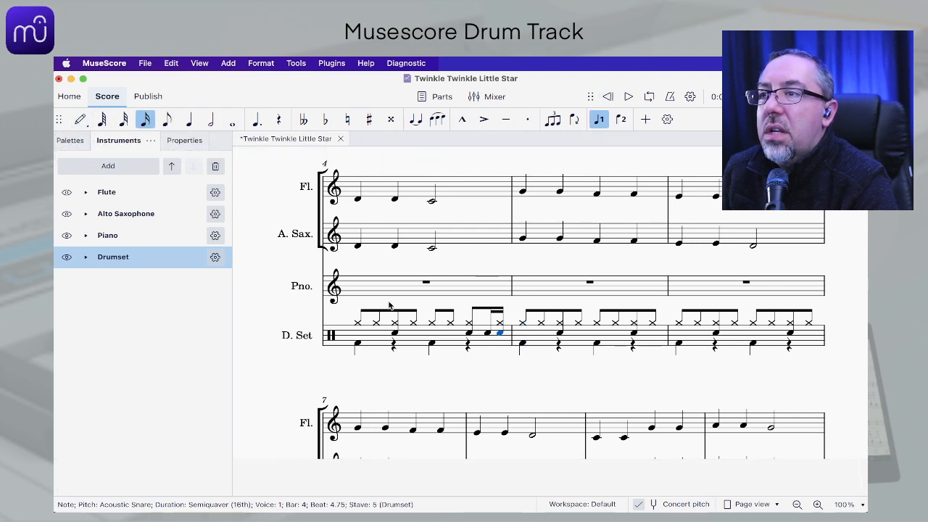
click(358, 346)
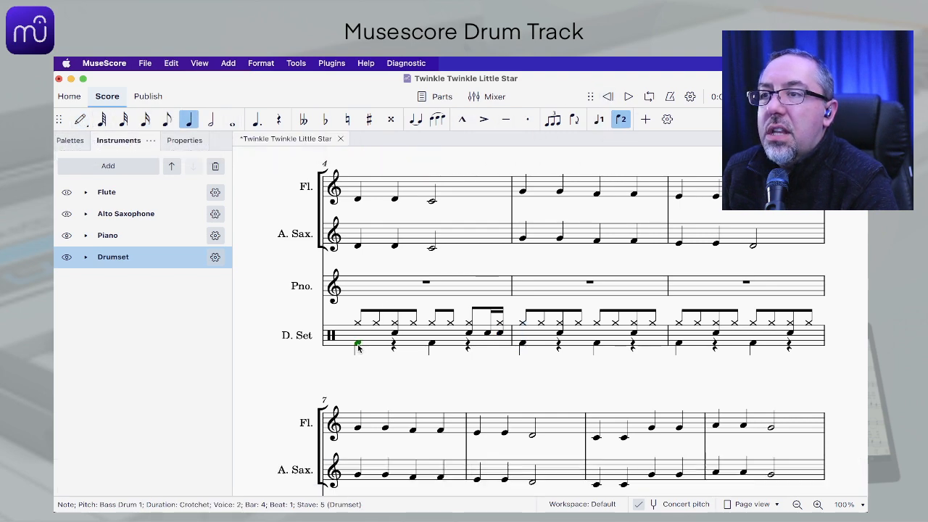
click(629, 97)
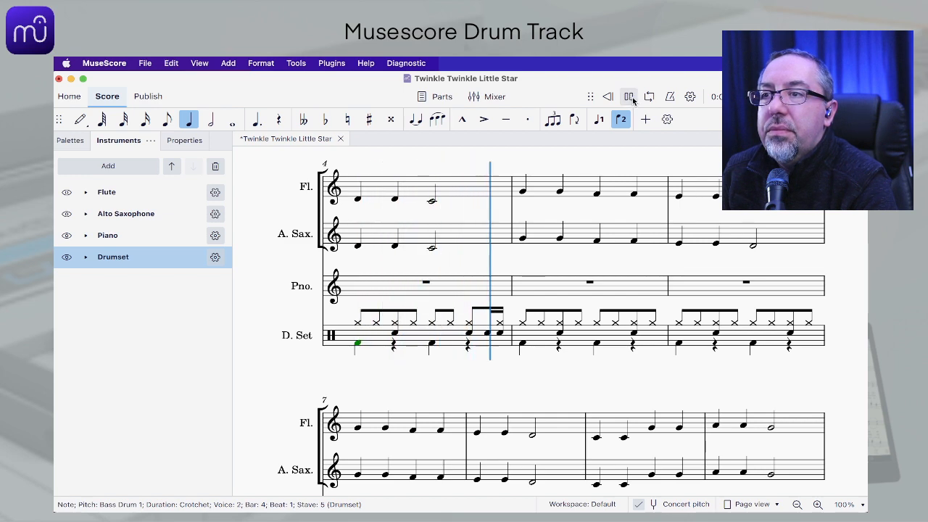
click(632, 99)
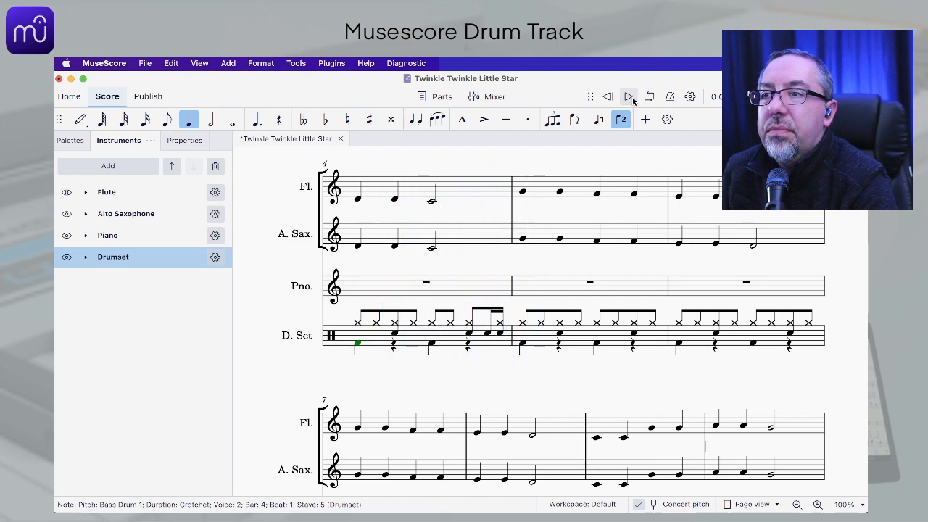
Step: Delete the two Closed Hi-Hat notes above the snare fill on beat 4 of Drumset bar 4 and play the bar
click(499, 323)
key(Delete)
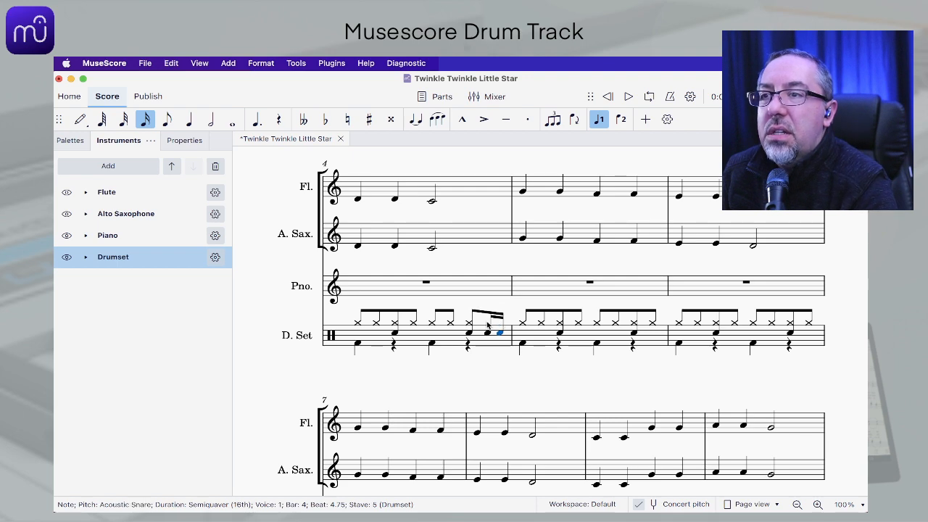
click(468, 325)
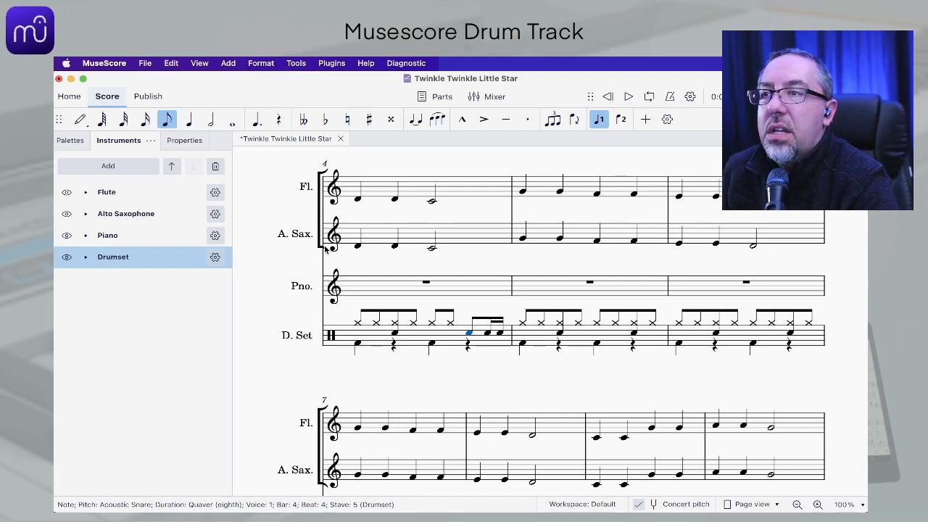
click(357, 345)
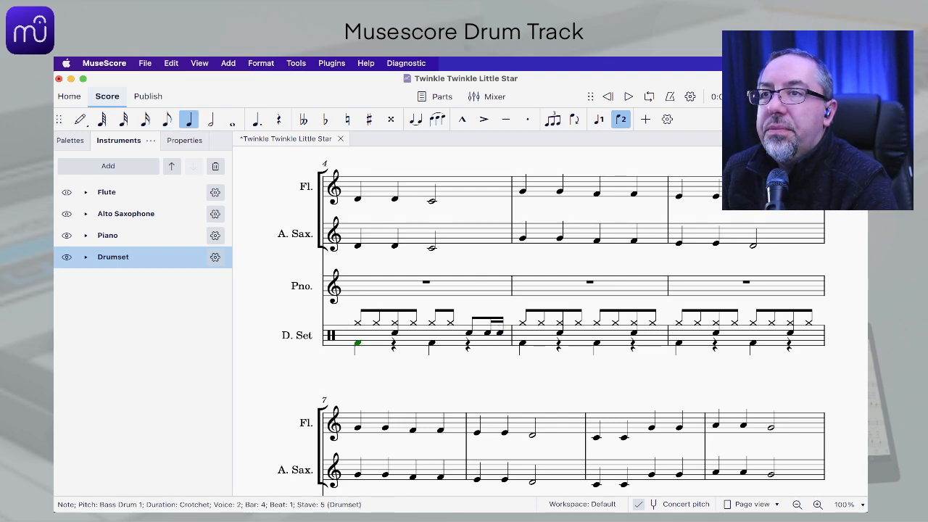
click(627, 97)
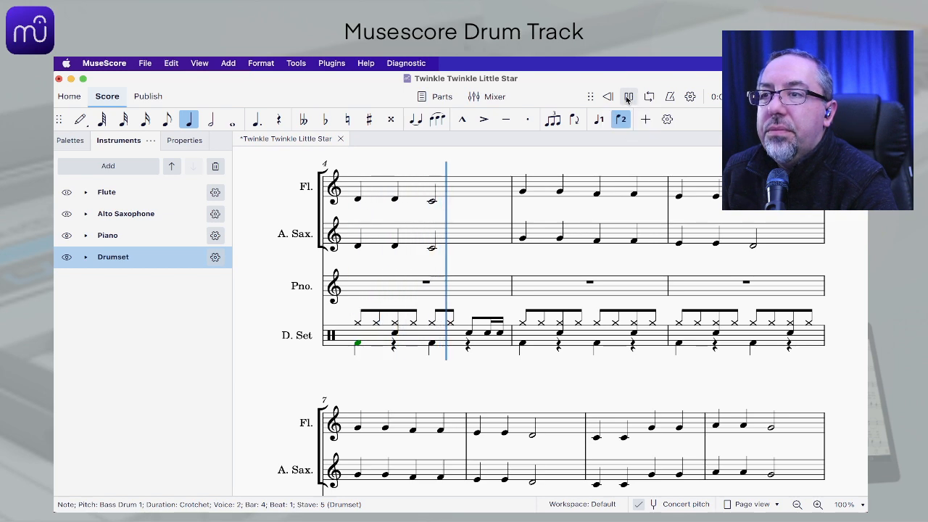
click(628, 97)
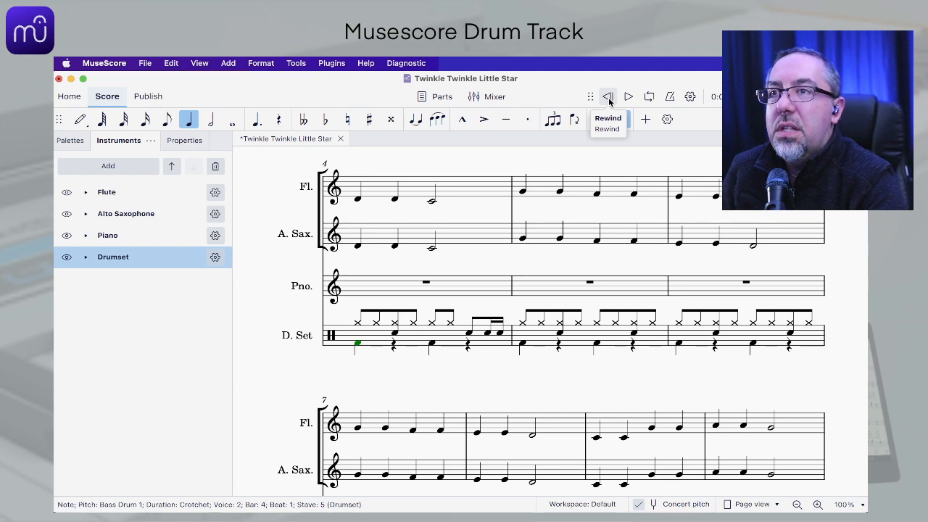
Step: Rewind to the start and play the first four bars to hear both snare fills with the other instruments
click(608, 98)
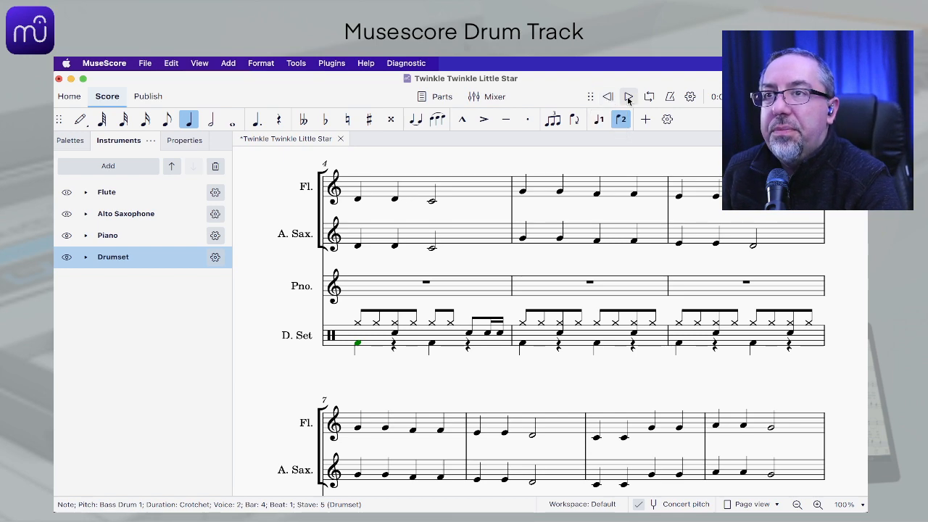
click(627, 97)
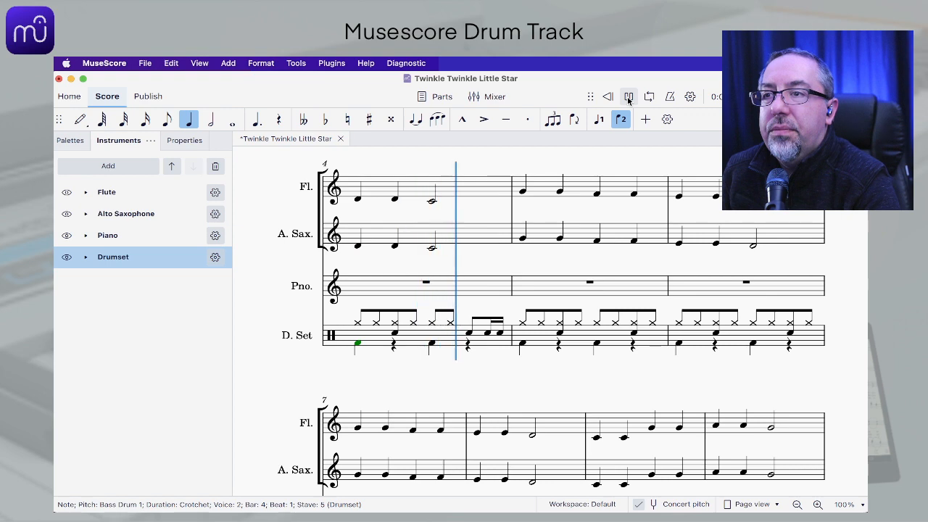
click(628, 97)
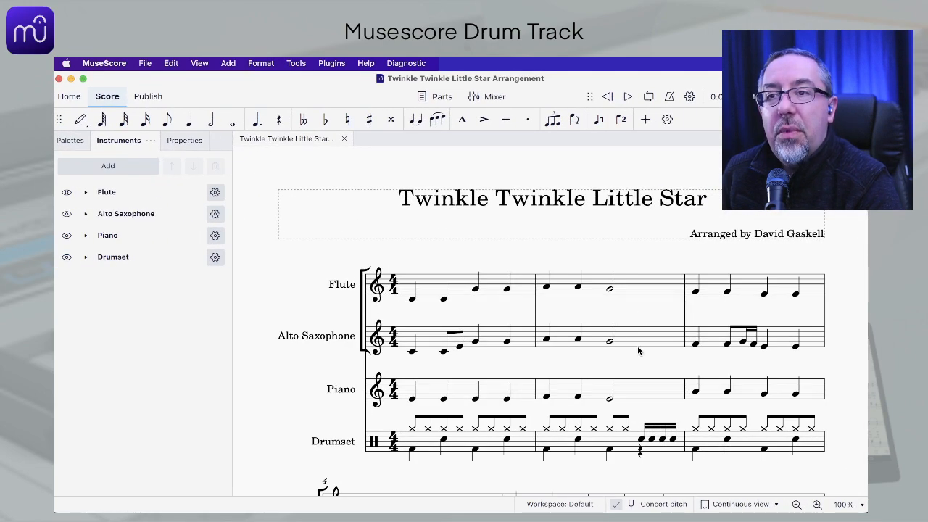
Step: Play the Twinkle Twinkle Little Star Arrangement score from its beginning through to the final bar
click(627, 99)
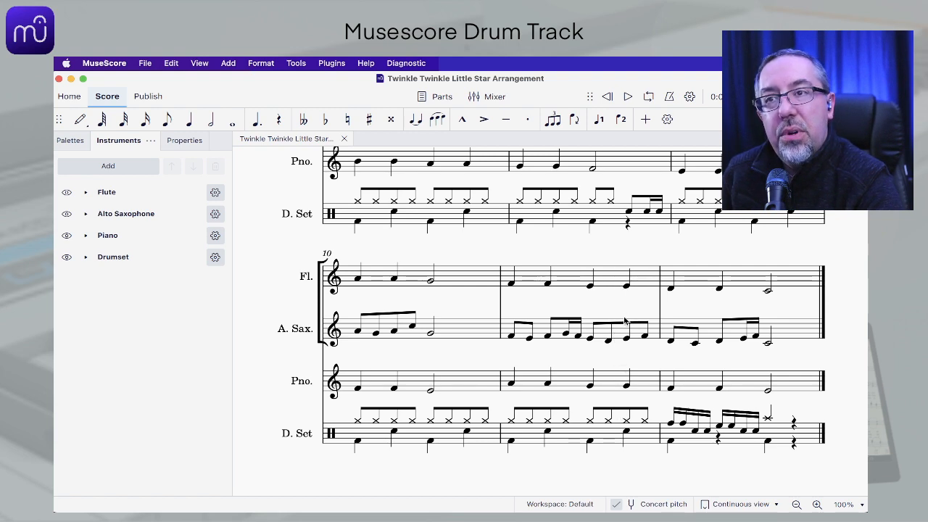
Step: Balance the mixer while playing the arrangement, lowering Alto Saxophone to about -12 dB, Drumset to about -6 dB and Piano to about -2 dB
click(489, 99)
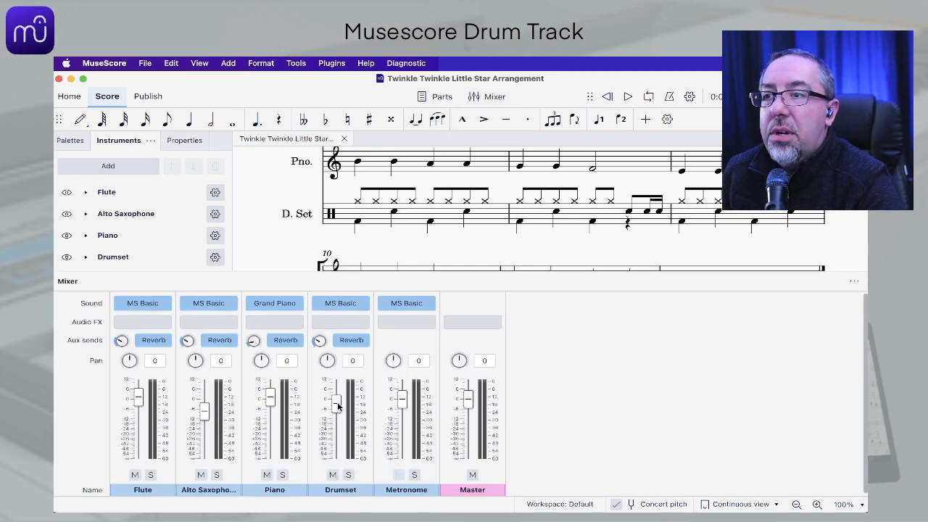
drag(337, 406, 337, 410)
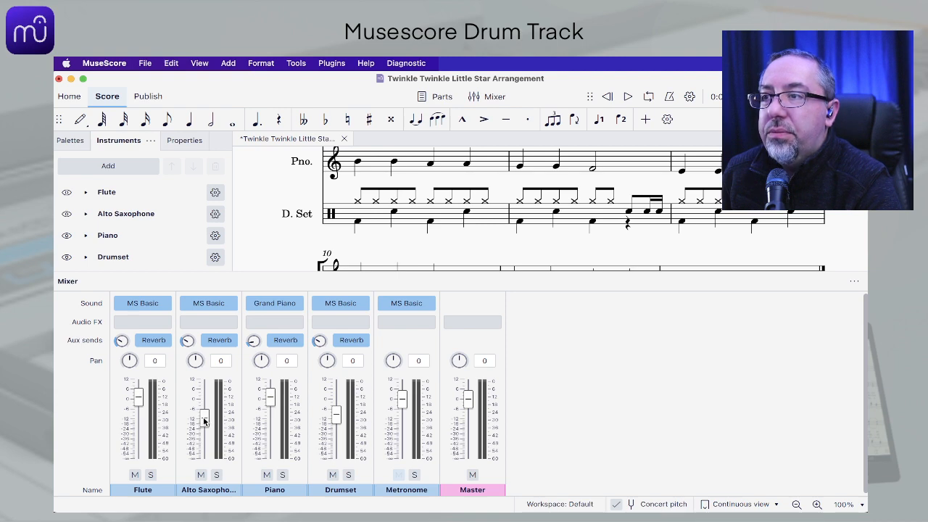
click(627, 98)
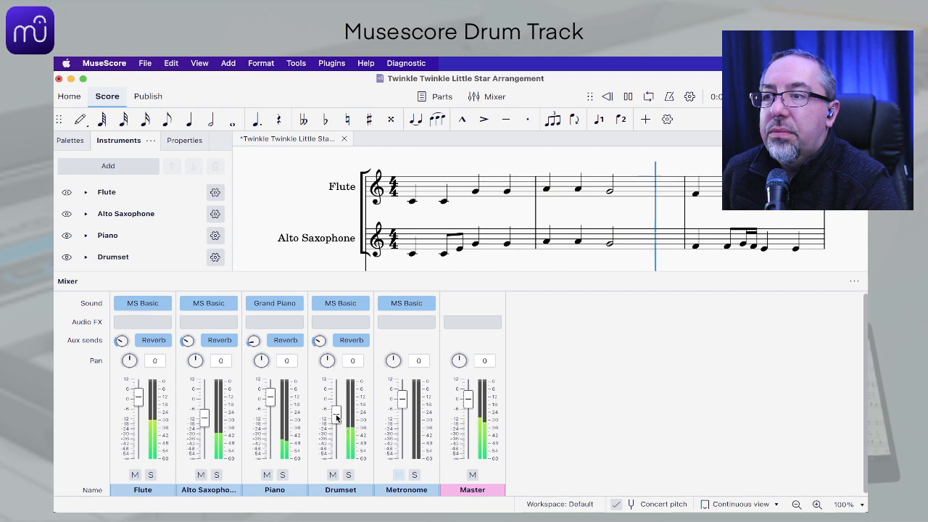
drag(336, 418, 337, 422)
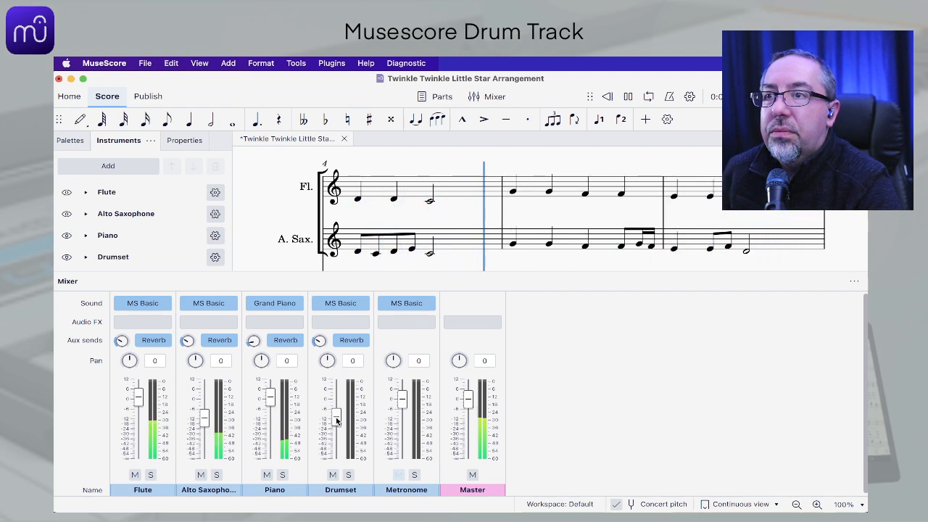
drag(336, 421, 336, 410)
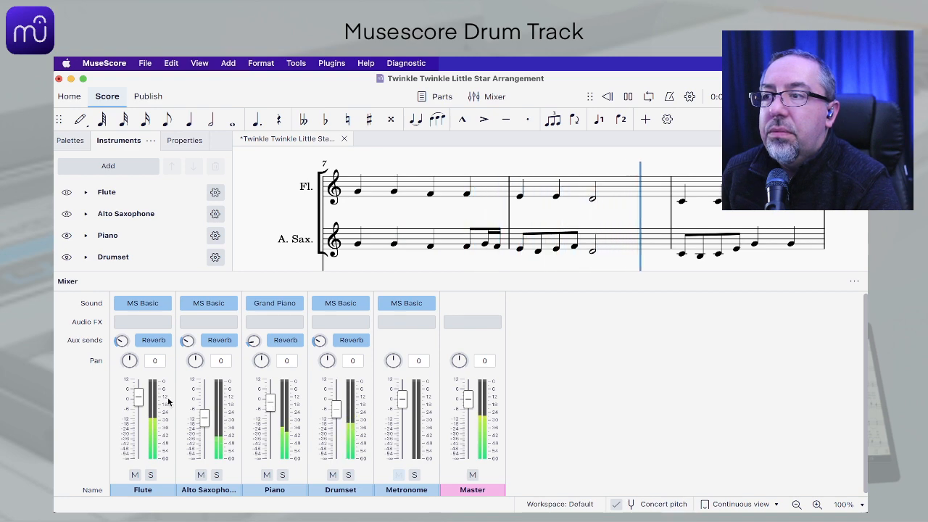
drag(138, 399, 139, 397)
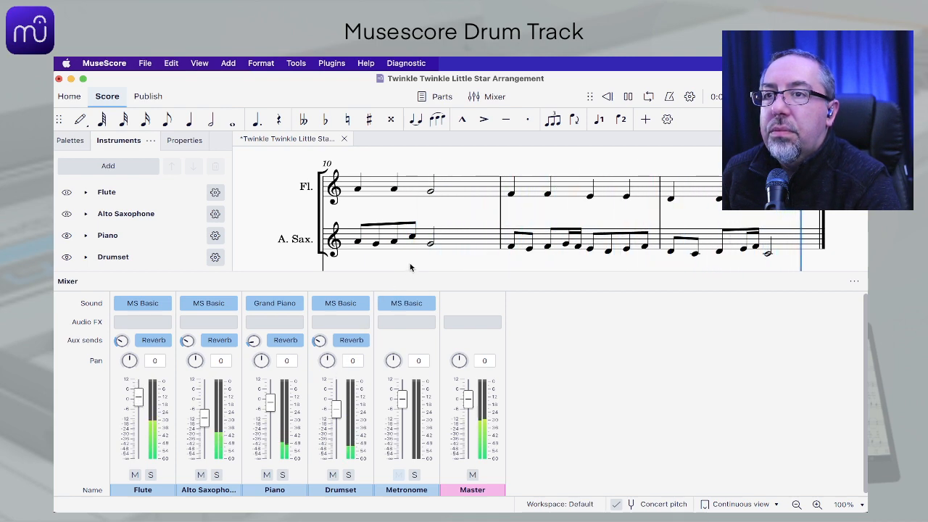
Step: Close the mixer and look over the finished arrangement from the last bars back to the title
click(491, 96)
scroll(527, 228, up, 10)
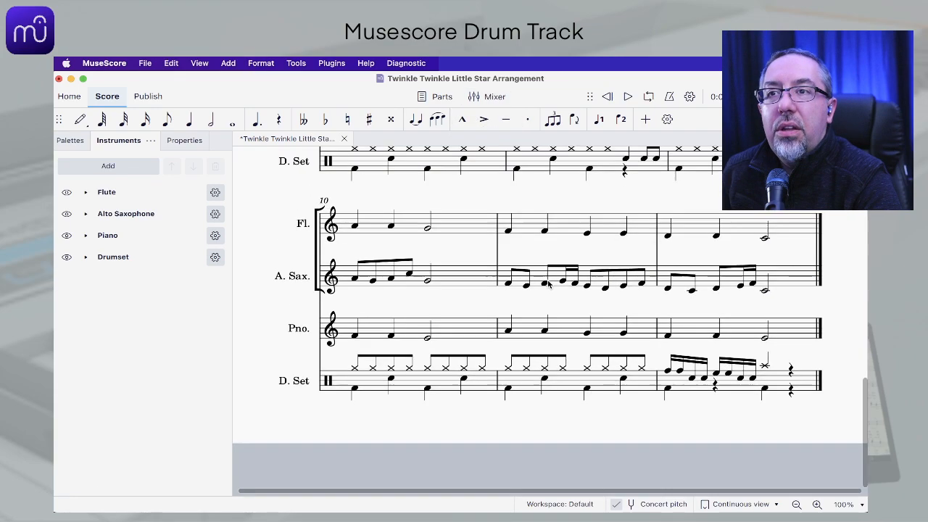
scroll(549, 285, up, 5)
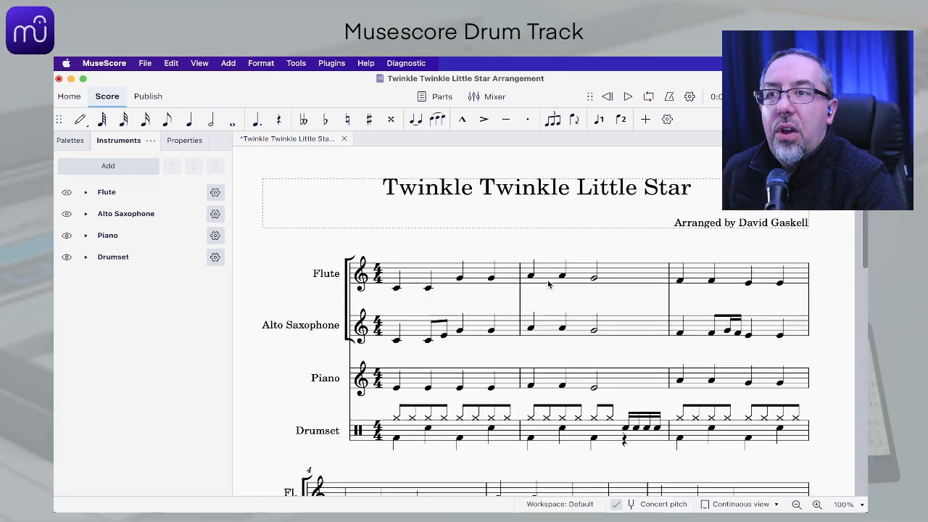
scroll(549, 285, up, 1)
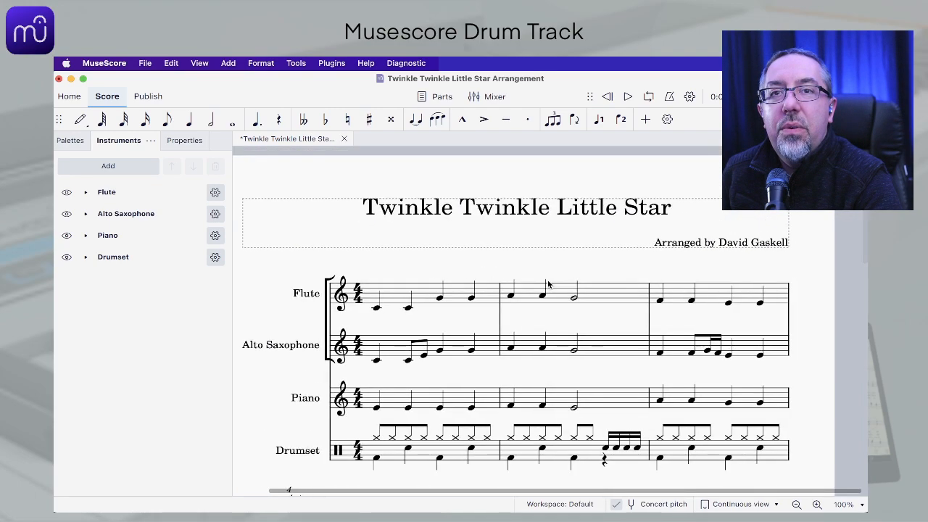